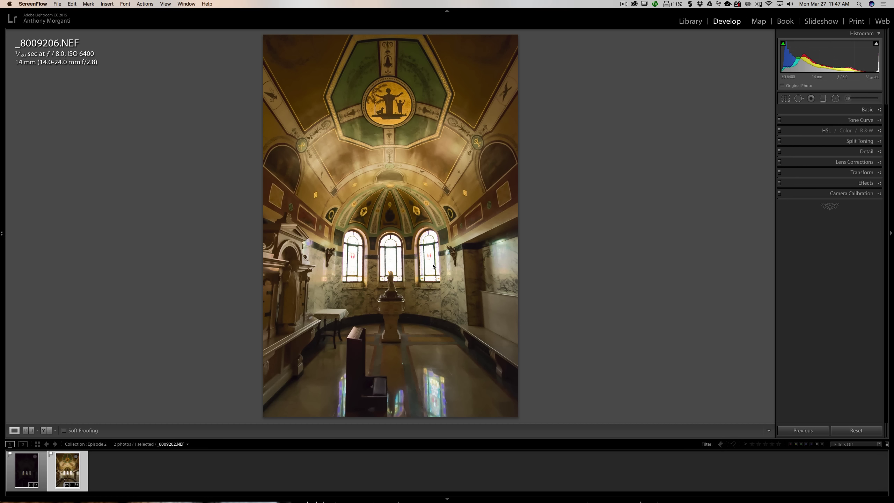
- Compare the dark _8009202.NEF and bright _8009206.NEF exposures in Lightroom
left_click(389, 276)
key("Left")
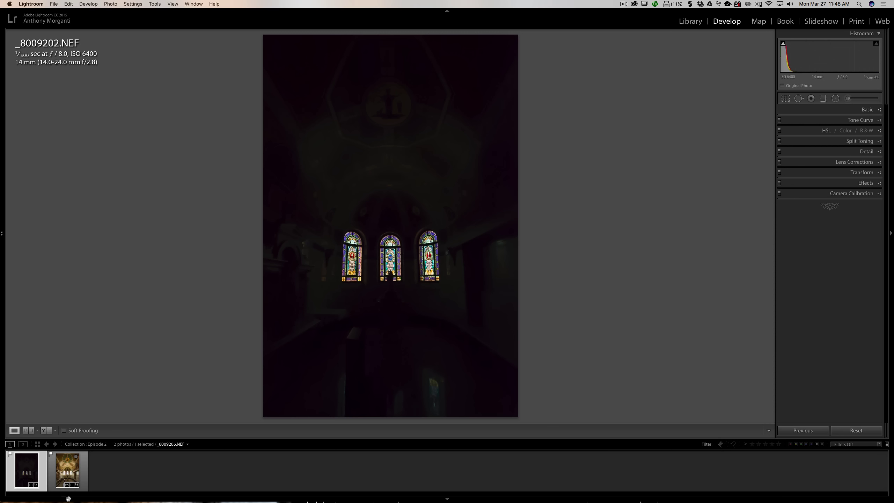
left_click(65, 475)
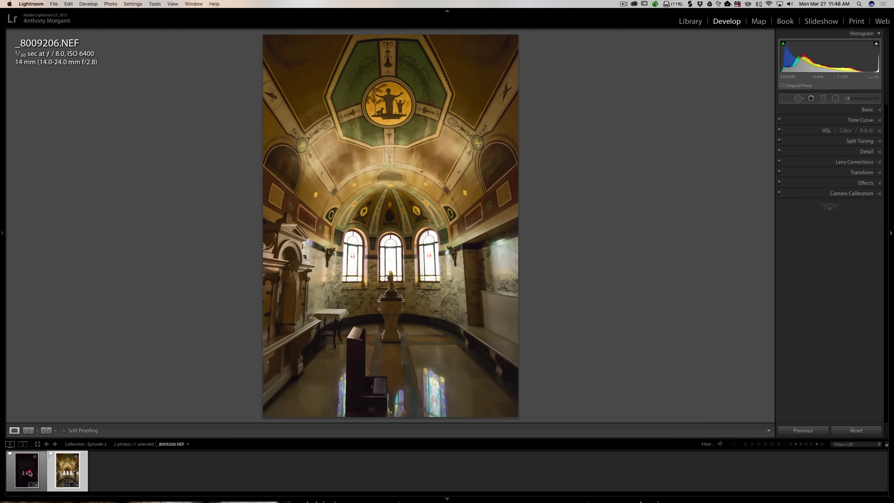
key("Left")
- Select both exposures and open them as layers in one Photoshop document
key("super")
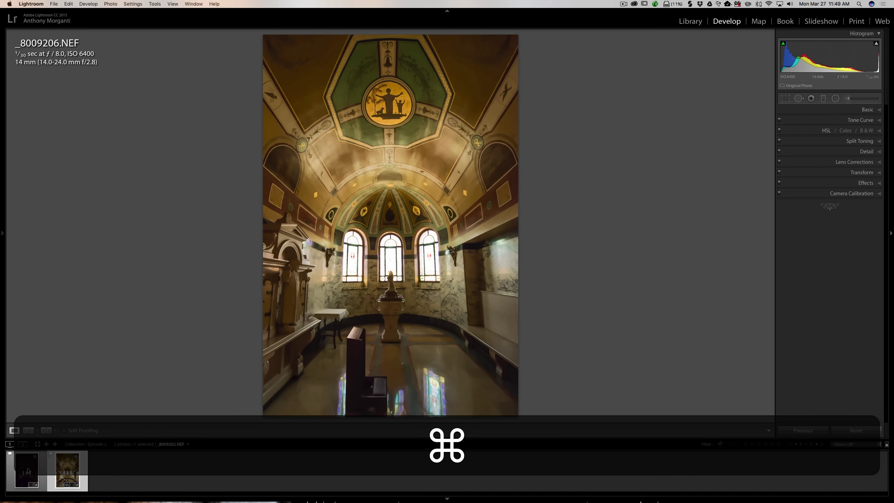
left_click(28, 471, "super")
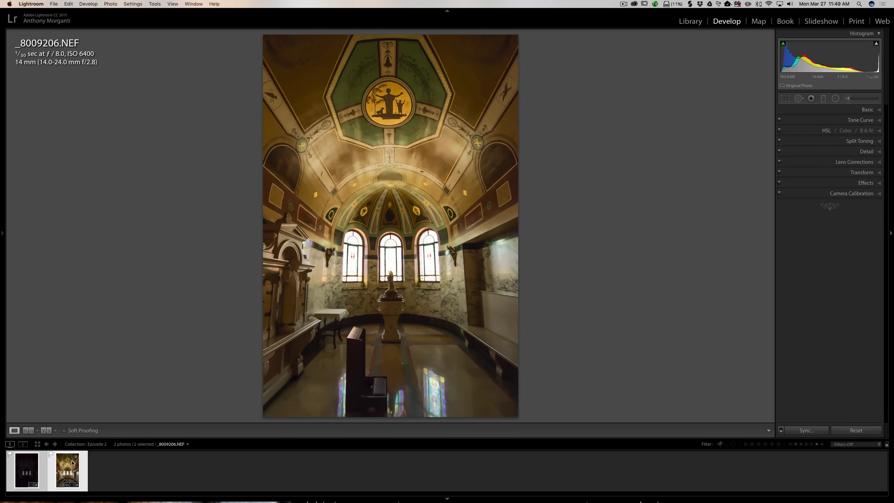
right_click(72, 462)
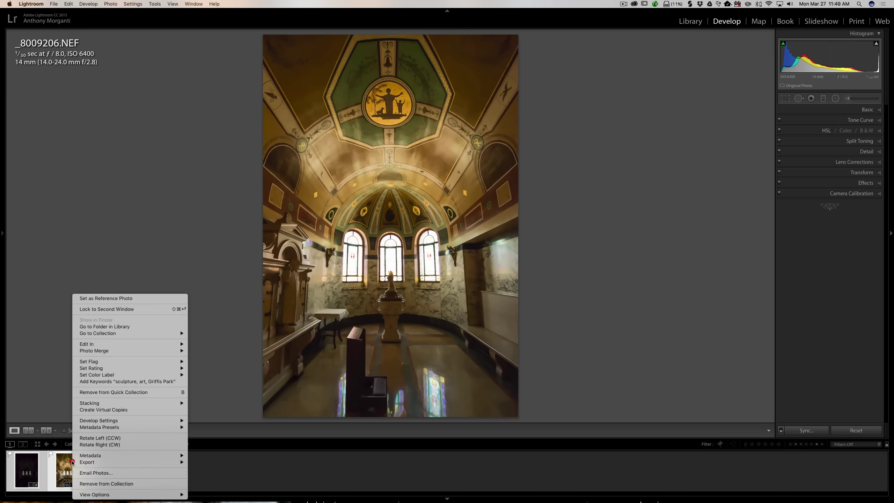
mouse_move(169, 344)
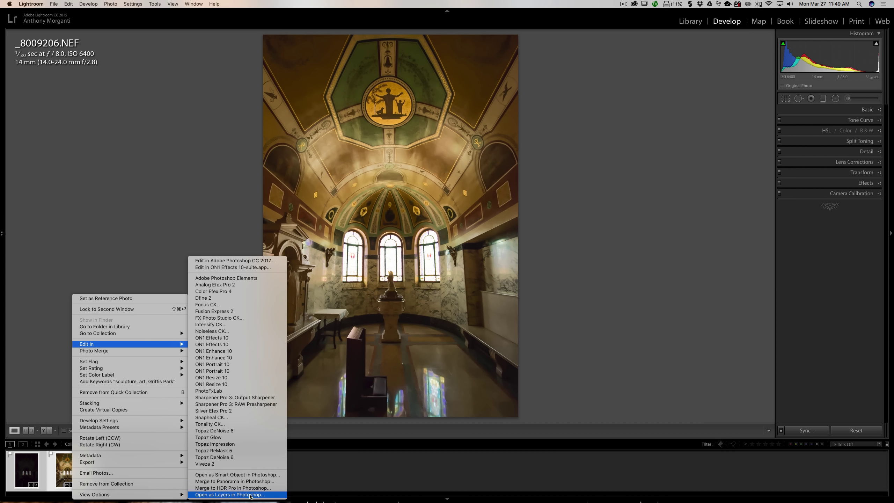
left_click(255, 494)
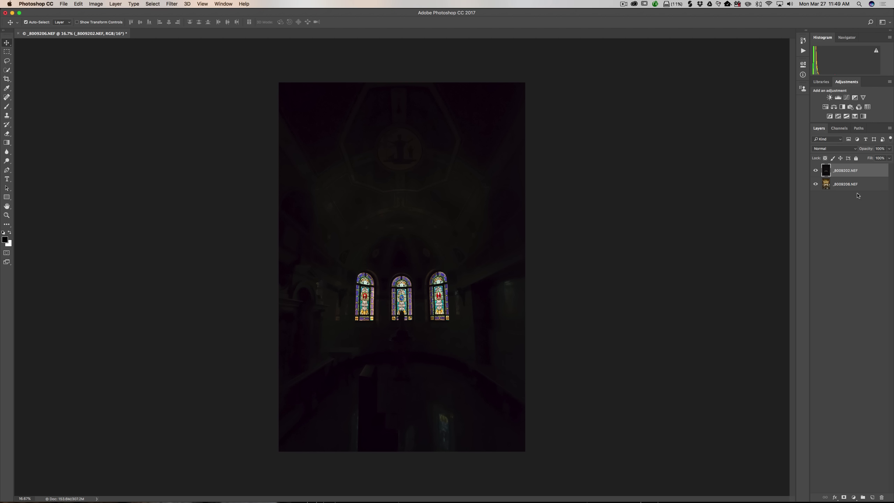
left_click(815, 171)
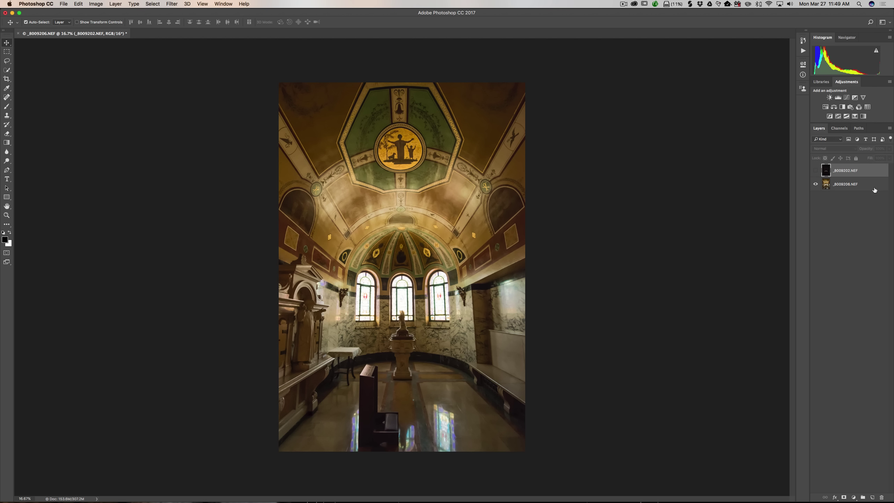
left_click(815, 170)
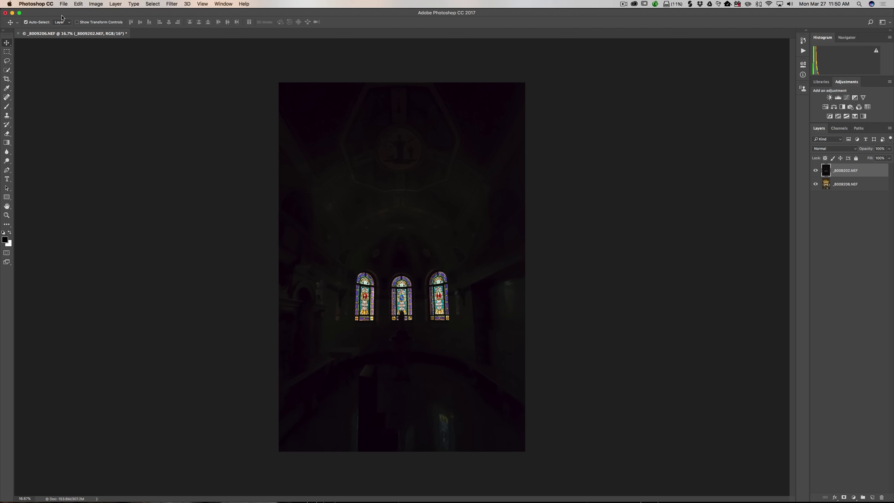
left_click(62, 4)
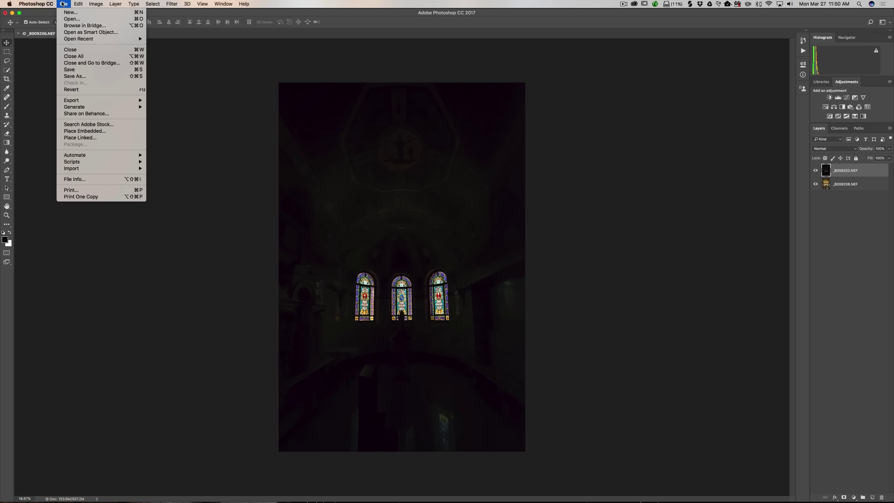
mouse_move(120, 162)
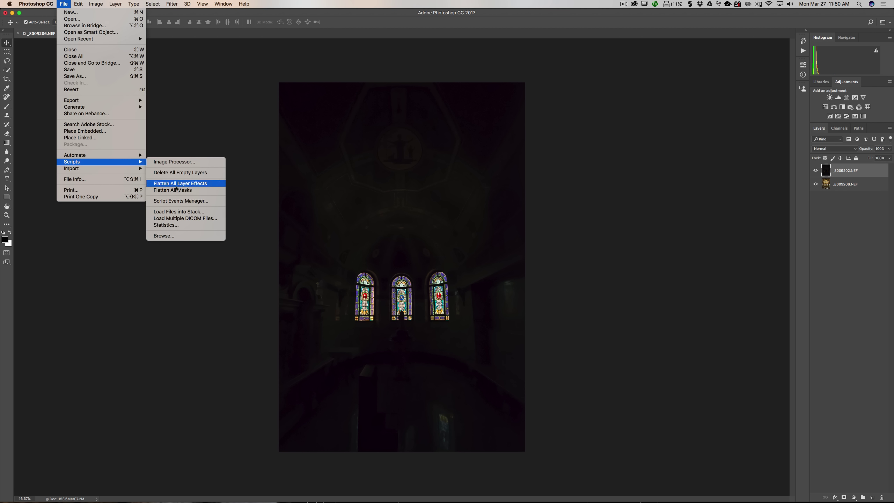
left_click(204, 213)
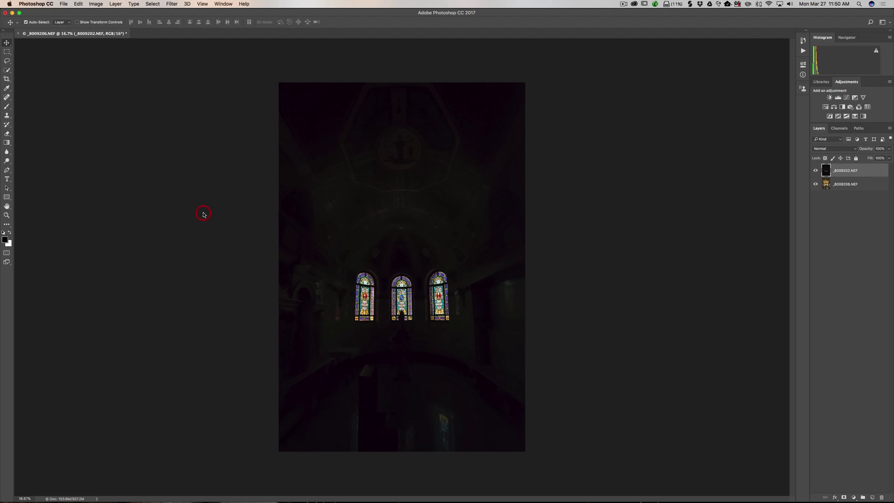
left_click_drag(401, 185, 393, 168)
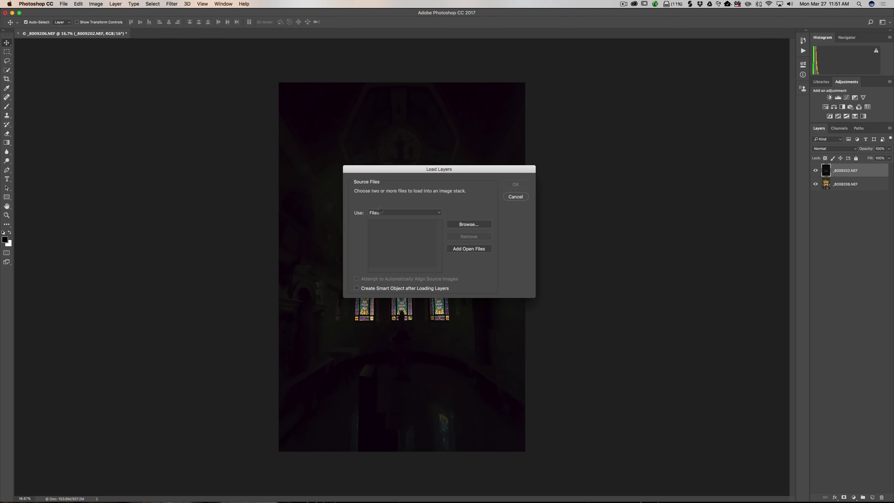
left_click(514, 197)
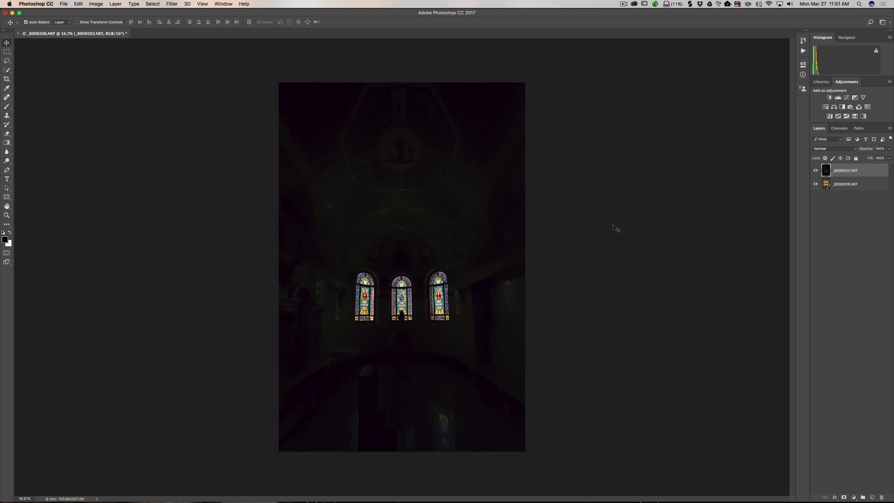
- Move the bright _8009206.NEF layer above _8009202.NEF in the Layers panel
double_click(871, 185)
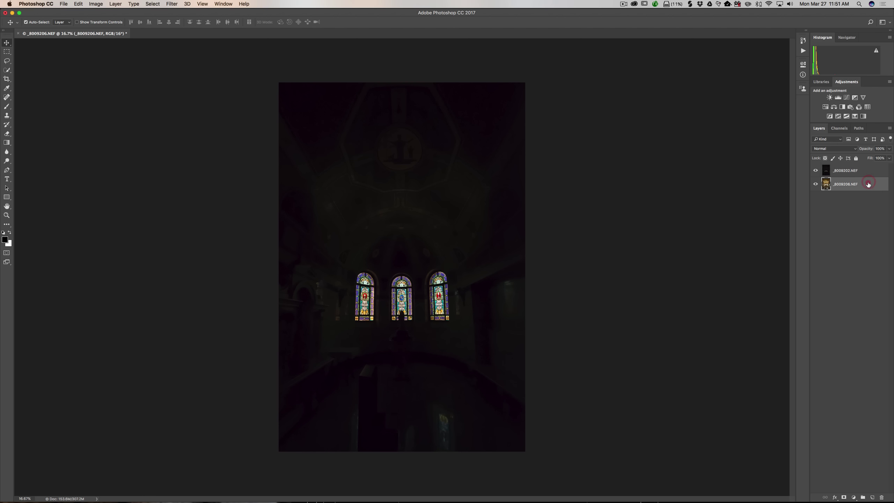
left_click(557, 191)
left_click_drag(871, 185, 868, 169)
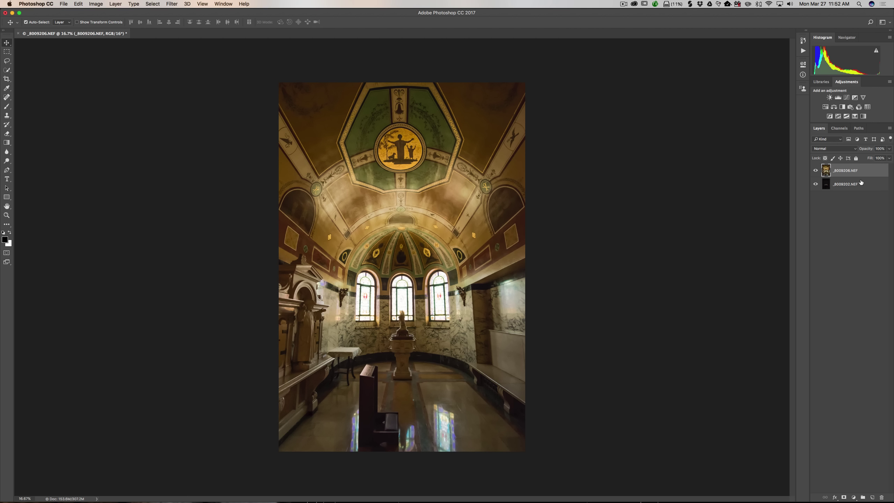
- Select both the _8009206.NEF and _8009202.NEF layers together
left_click(78, 4)
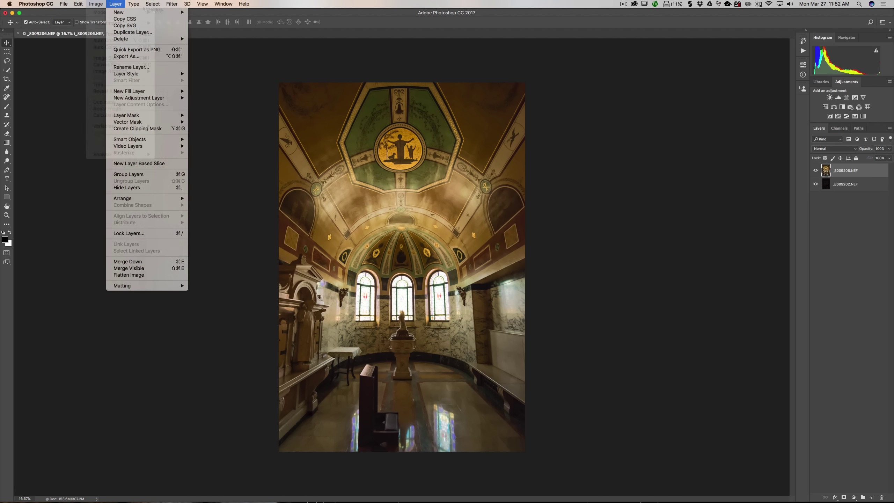
left_click(281, 4)
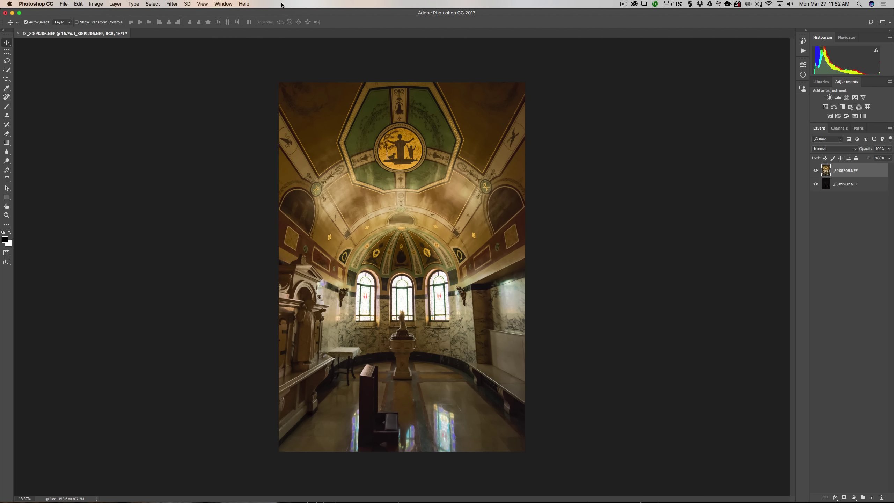
left_click(870, 185, "super")
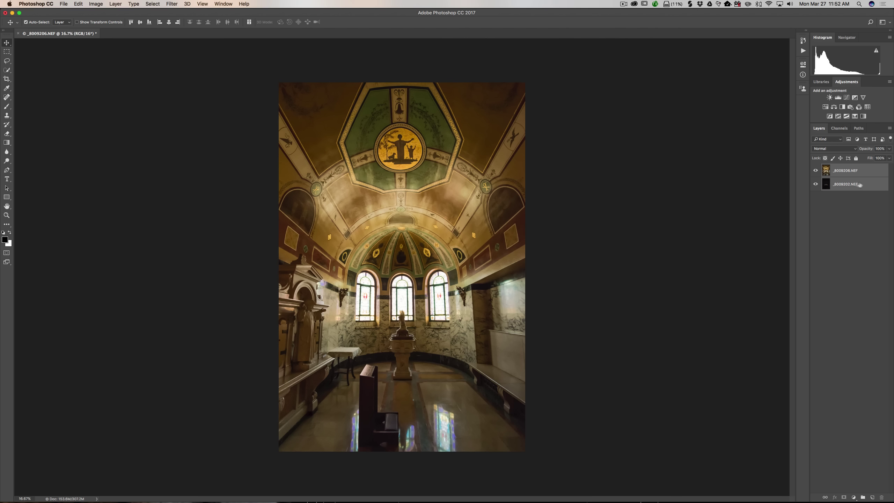
- Auto-align both layers with Auto projection, then keep only _8009206.NEF selected
left_click(77, 4)
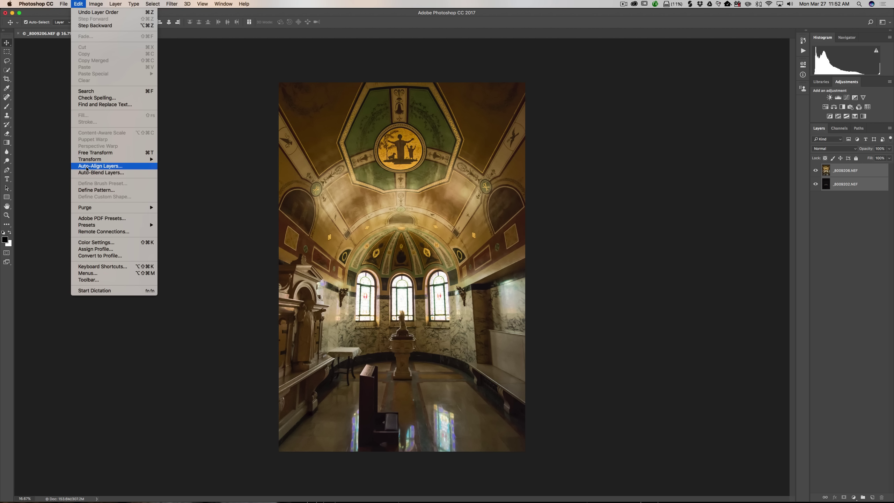
left_click(107, 169)
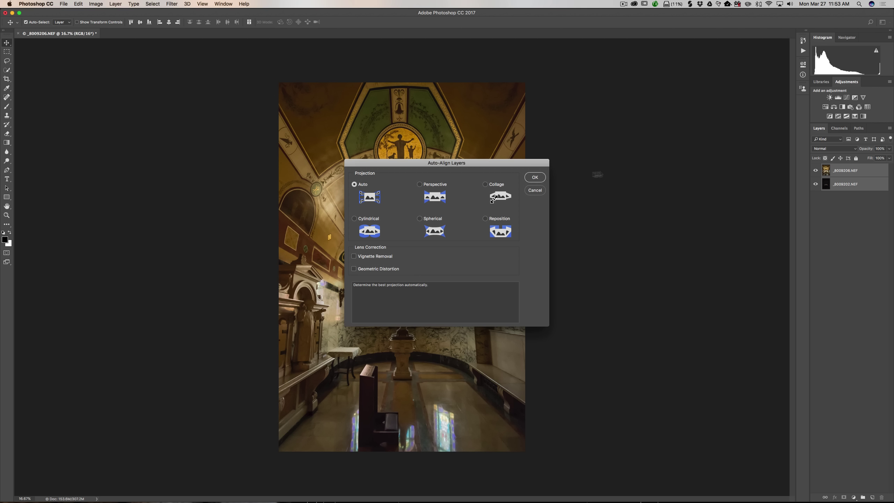
left_click(536, 177)
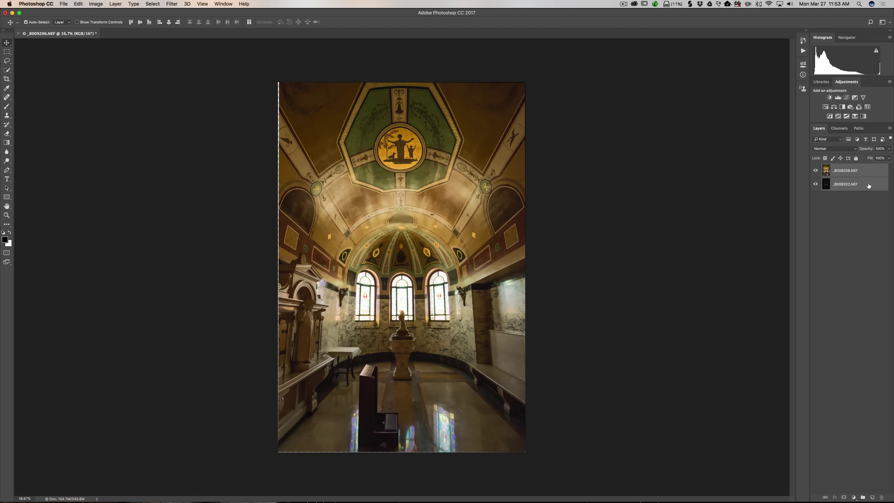
key("super")
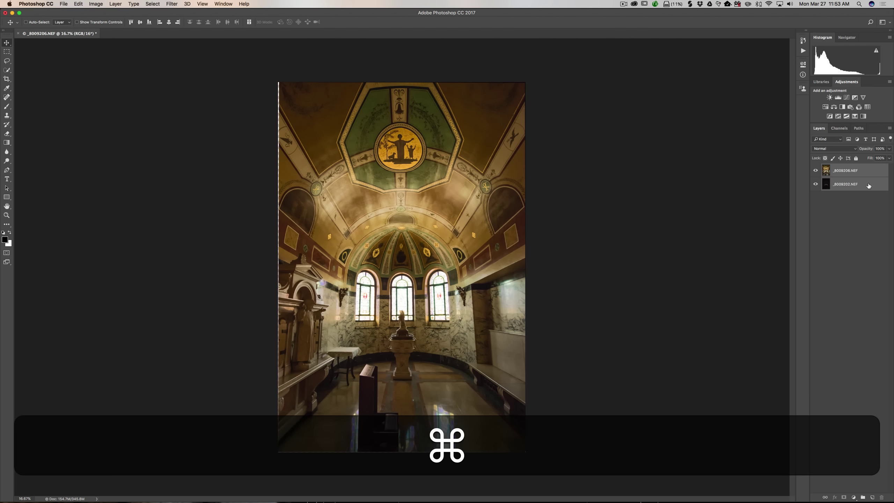
left_click(868, 186, "super")
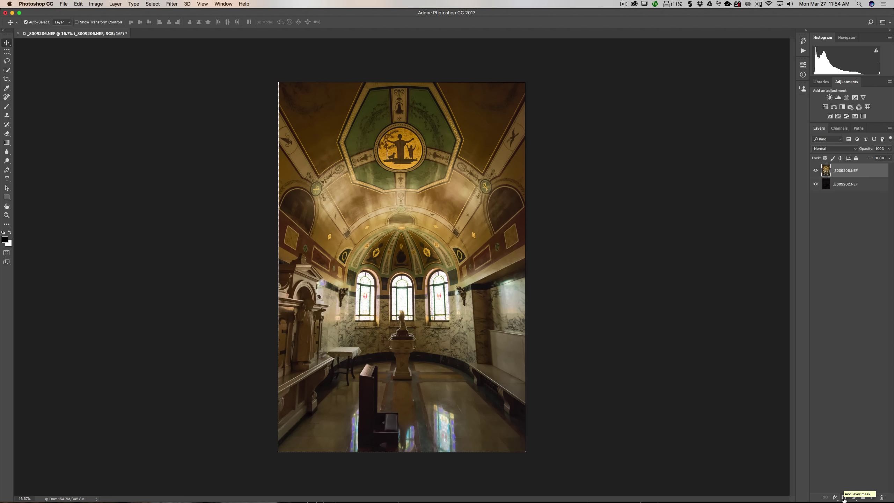
- Add a white layer mask to the bright _8009206.NEF layer
left_click(845, 497)
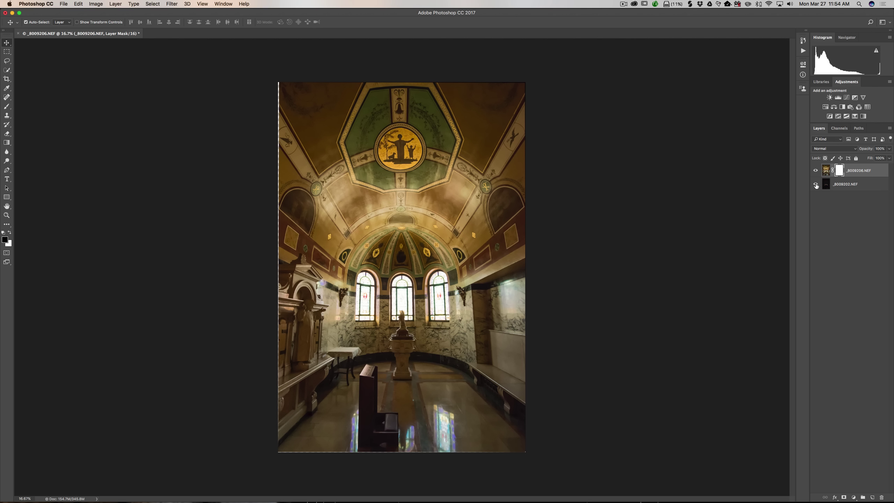
left_click(815, 170)
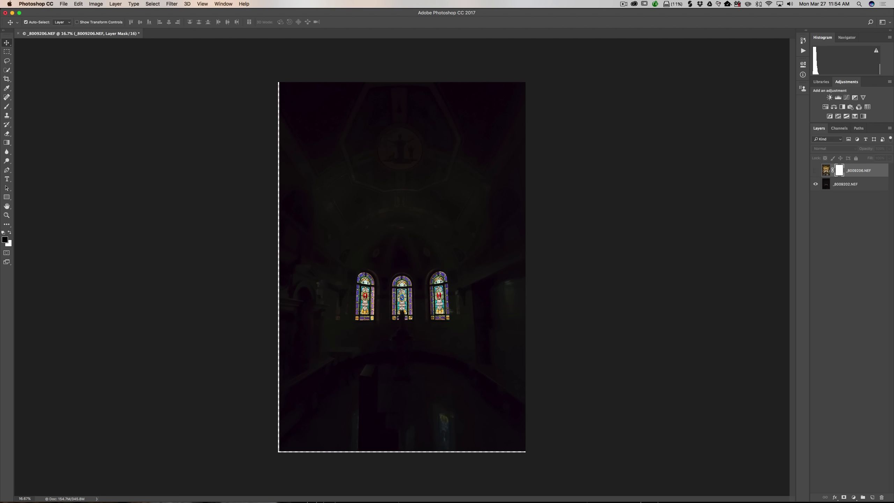
left_click(815, 170)
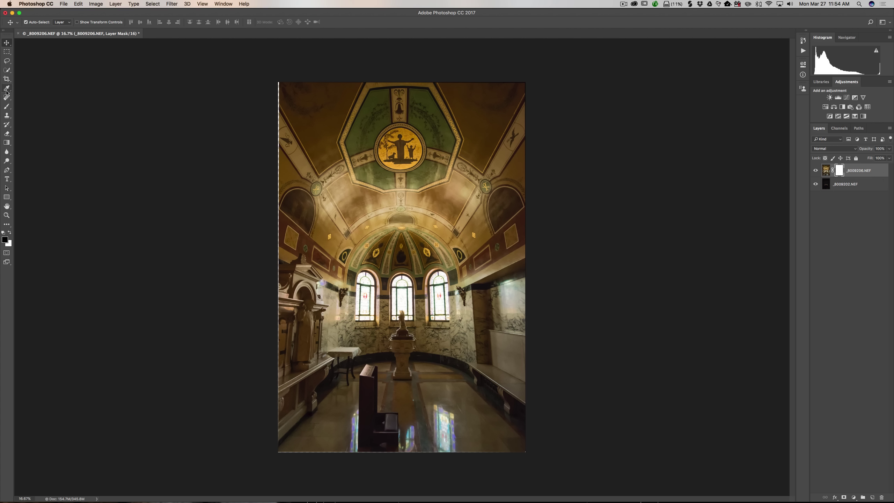
- Choose the Brush tool with the round 28 px preset, 89% hardness and 35 px size
left_click(8, 108)
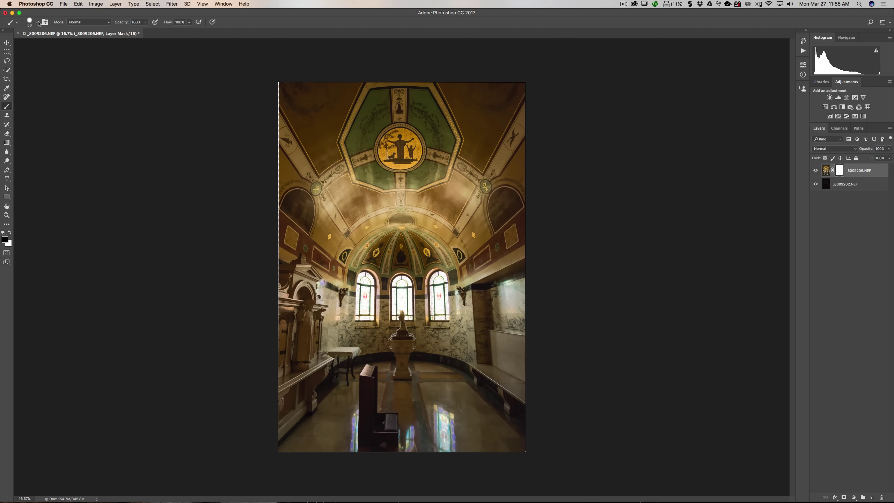
left_click(36, 22)
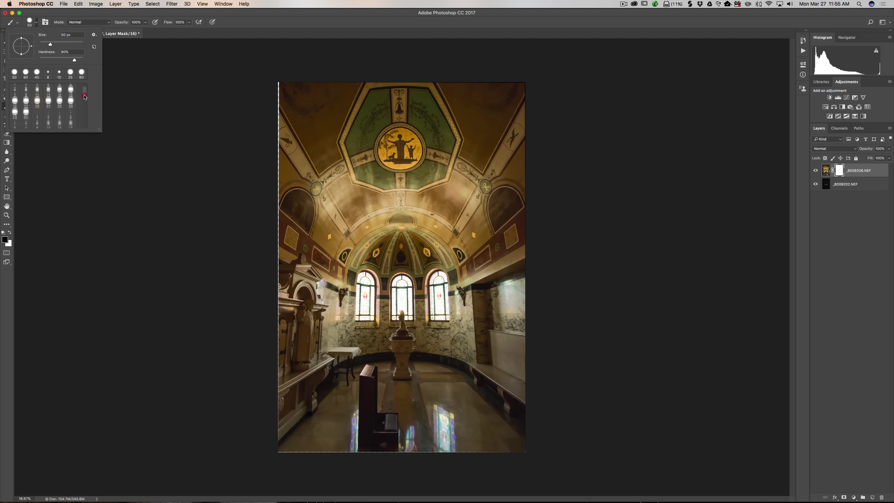
left_click_drag(85, 96, 85, 122)
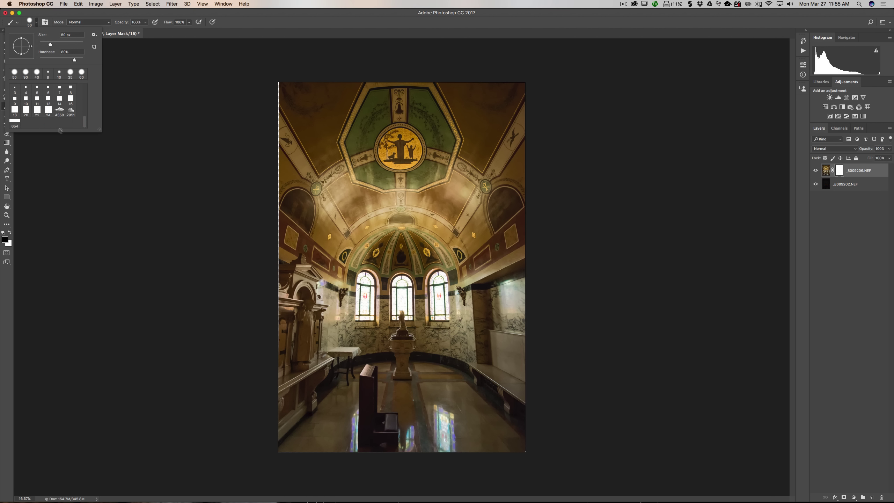
left_click(37, 110)
left_click(86, 104)
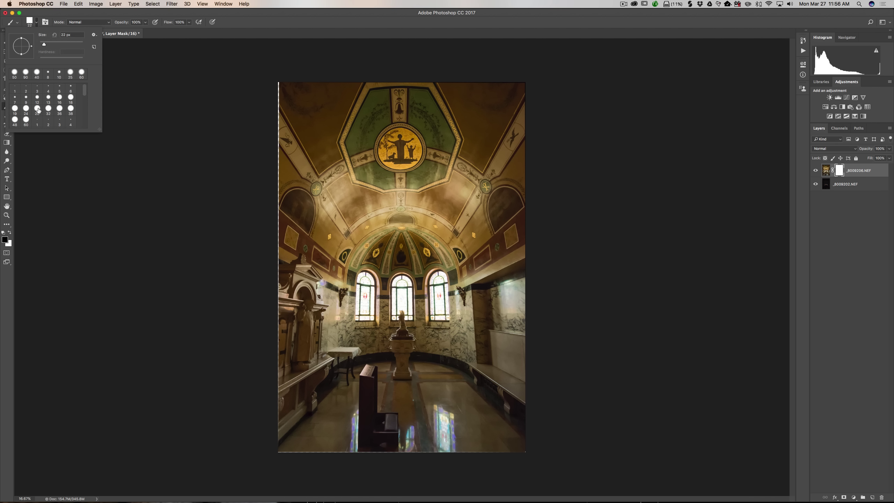
left_click(37, 109)
left_click_drag(82, 61, 75, 59)
left_click_drag(46, 46, 51, 44)
left_click(31, 22)
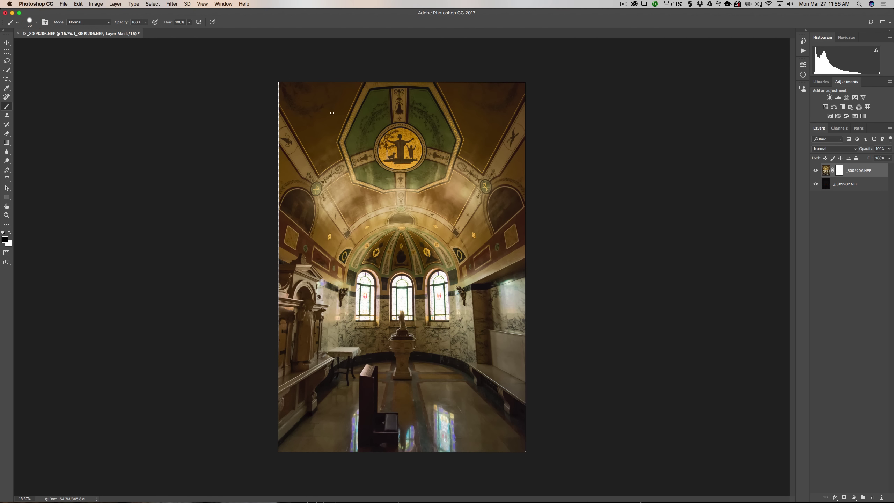
- Set the brush size to 90 and zoom to 50% on the windows
key("bracketright")
key("bracketright")
key("bracketright")
key("bracketright")
key("bracketright")
key("bracketright")
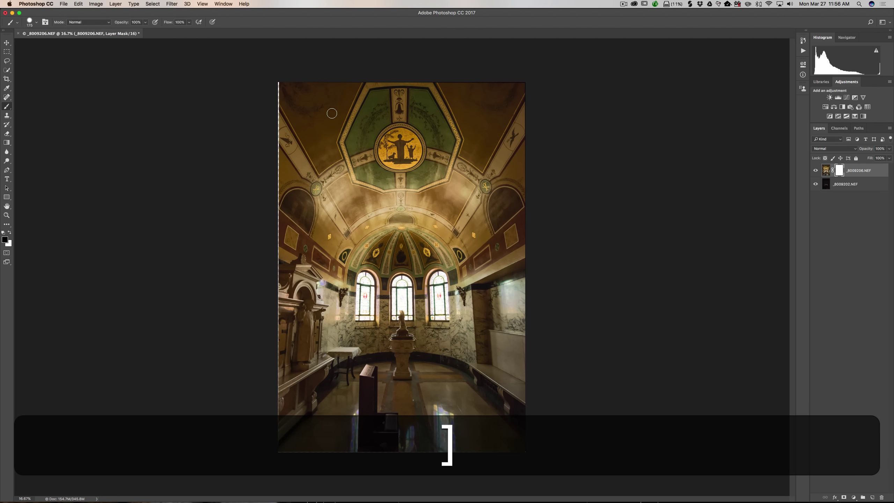
key("bracketleft")
key("bracketleft")
key("bracketleft")
key("bracketleft")
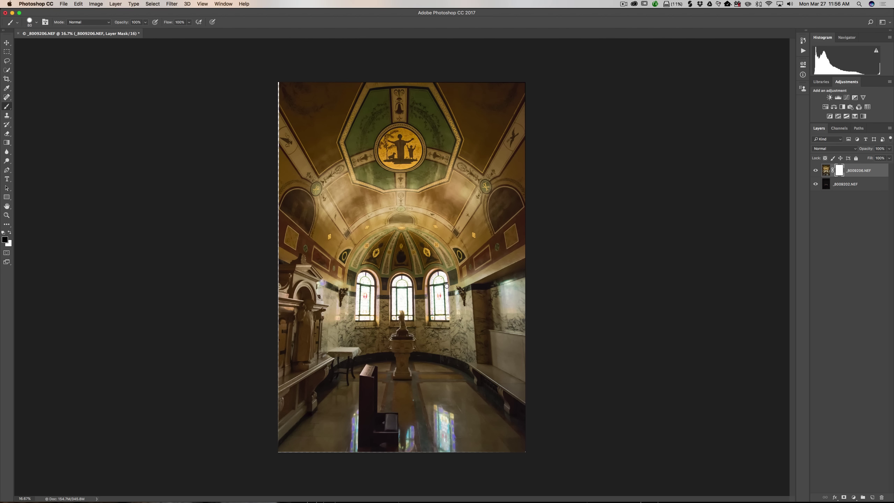
key("super")
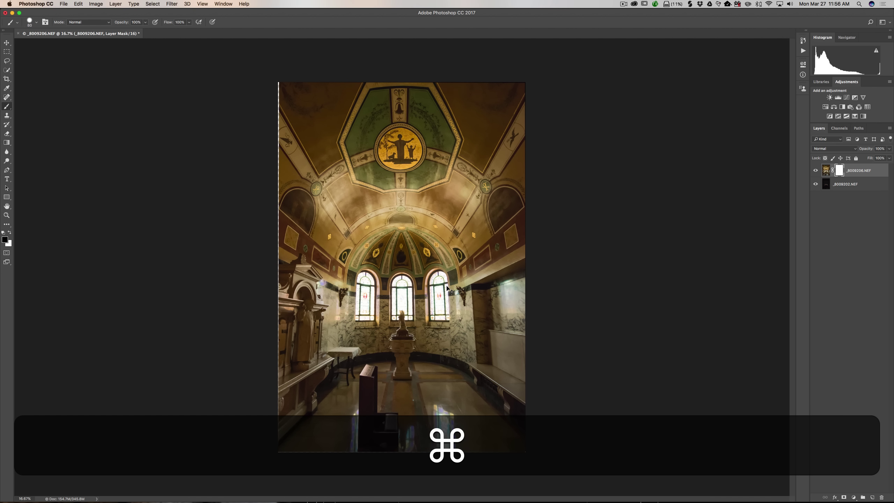
key("super+equal")
key("super+equal")
key("super+equal")
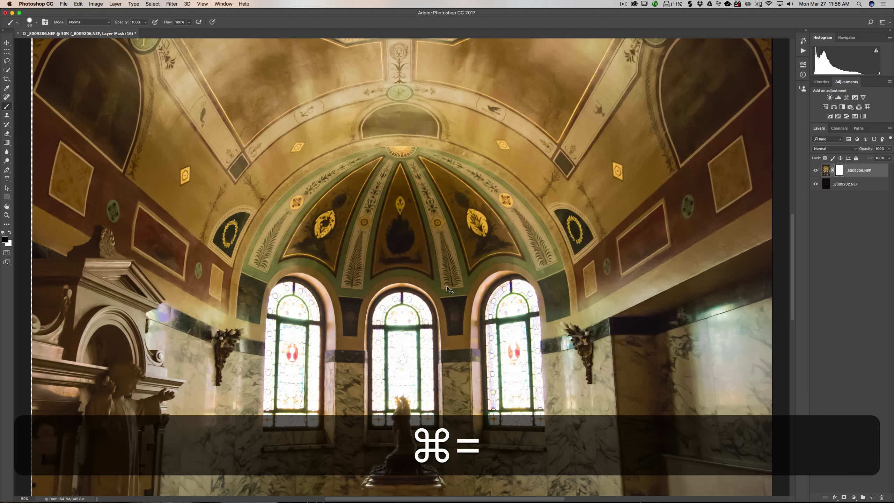
- Zoom to 66.7% and pan so the three stained-glass windows fill the view
key("super+equal")
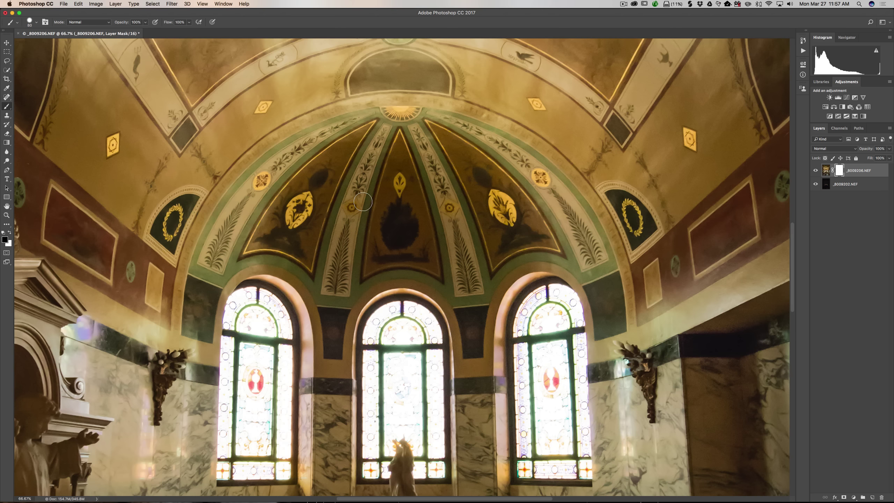
key("space")
left_click_drag(409, 268, 415, 168)
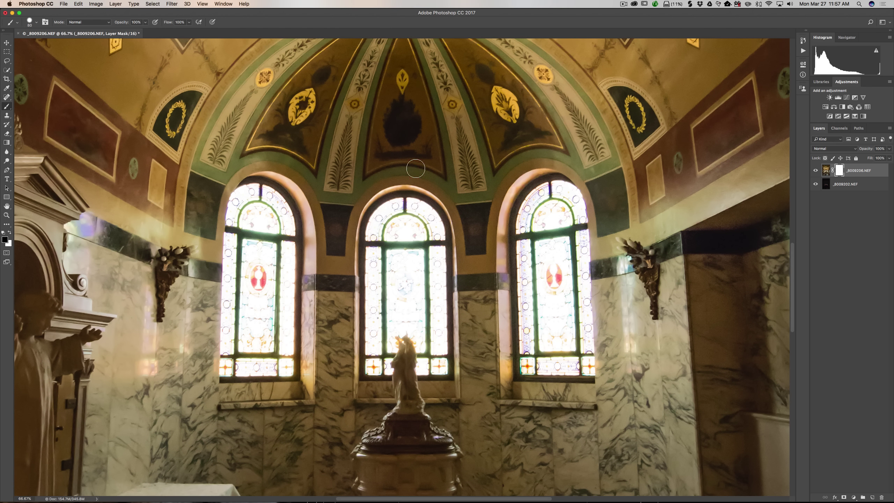
scroll(416, 169, "up", 2)
scroll(415, 169, "down", 4)
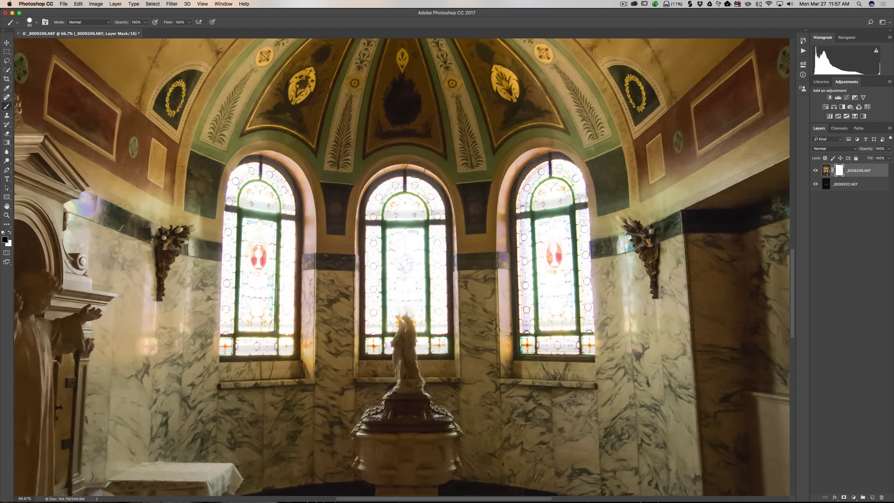
scroll(416, 168, "up", 2)
scroll(416, 169, "down", 2)
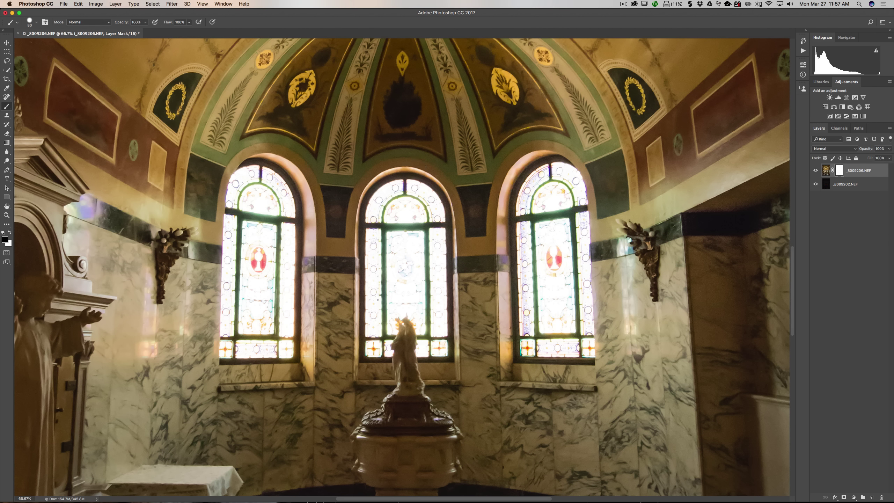
- Re-enable the top layer's mask and target it for painting
left_click(840, 171, "shift")
left_click(825, 170)
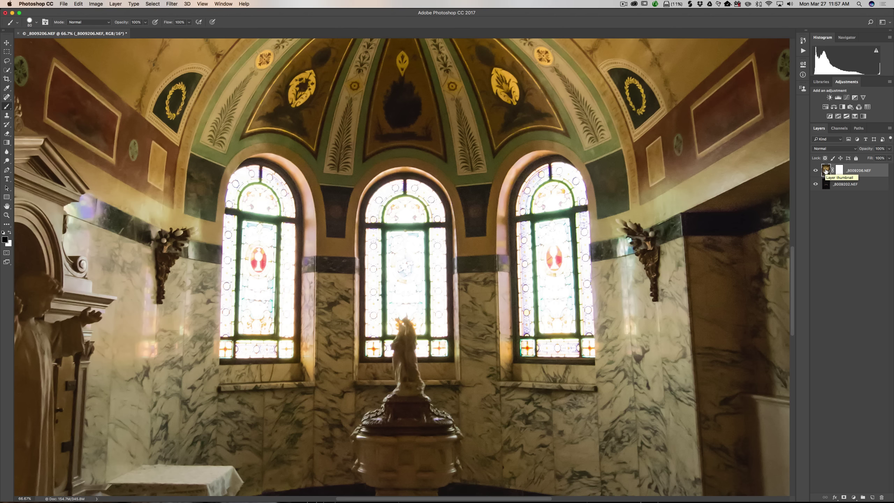
left_click(840, 171)
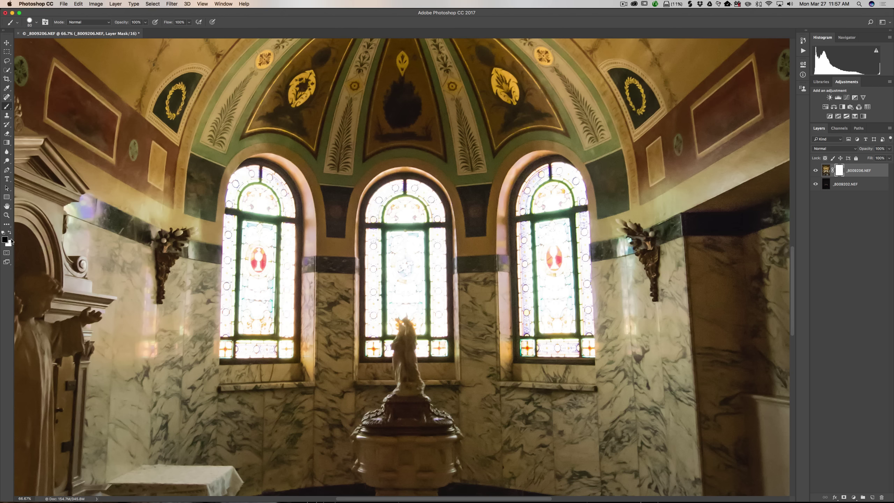
- Set the foreground colour to dark red #852b2b
left_click(5, 240)
left_click(417, 237)
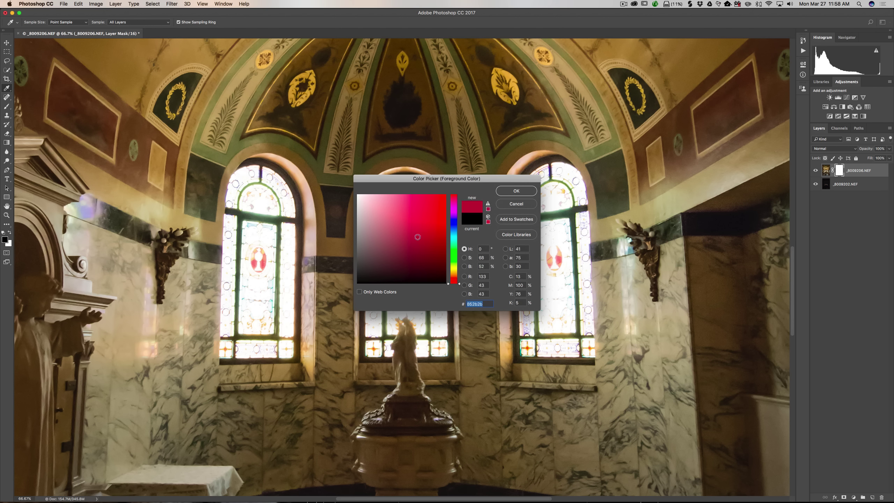
left_click(516, 191)
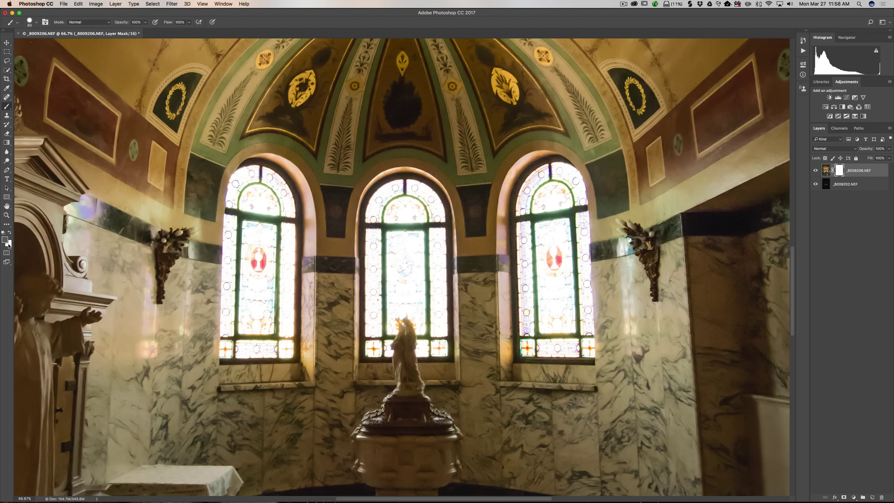
- Set the background colour to dark olive #2e3a06
left_click(9, 245)
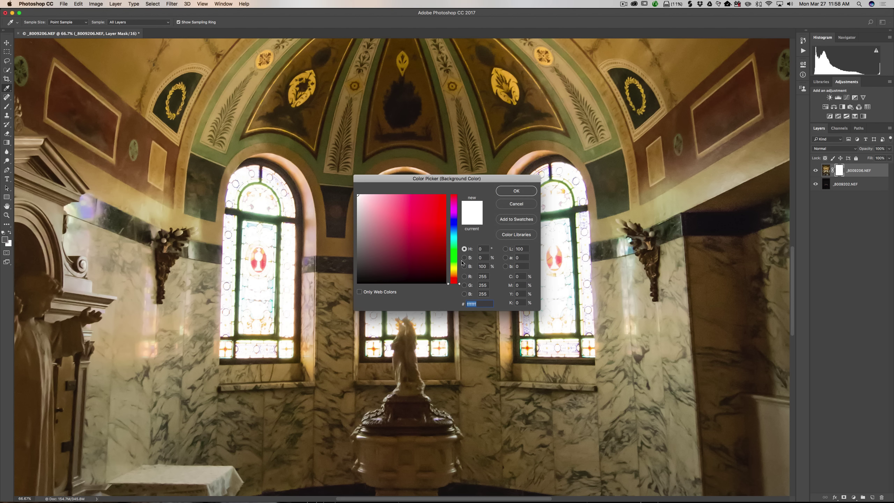
left_click(437, 263)
left_click(453, 265)
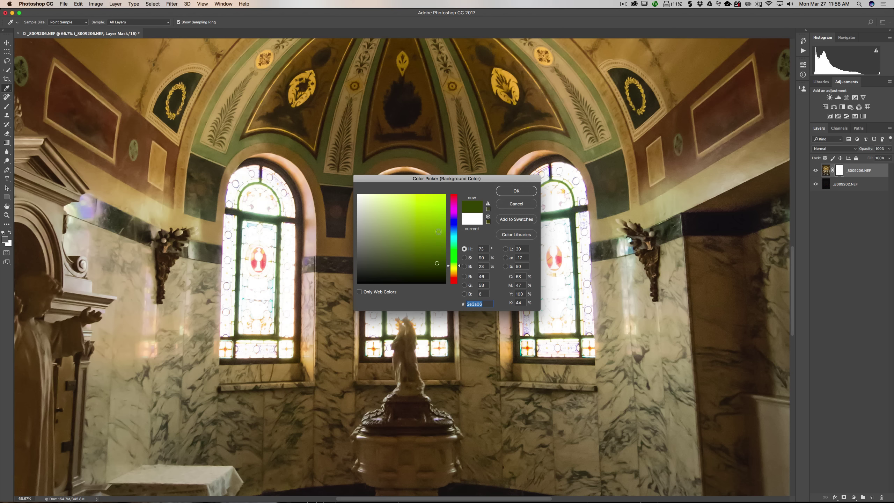
left_click(517, 190)
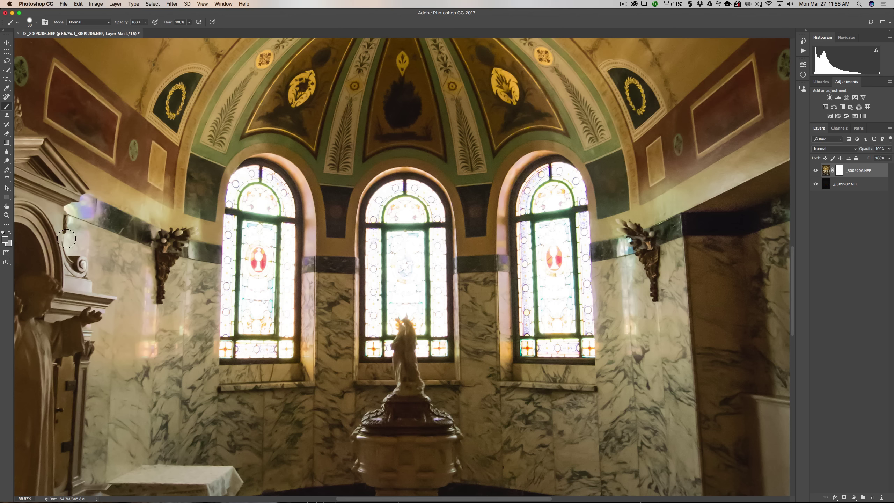
- Reset the colours to default with black as the foreground
key("d")
left_click(10, 234)
key("x")
key("x")
- Paint black on the mask over the left window's centre and arched top
mouse_move(265, 211)
left_mouse_down()
mouse_move(260, 186)
mouse_move(260, 285)
mouse_move(248, 253)
mouse_move(267, 292)
mouse_move(270, 273)
left_mouse_up()
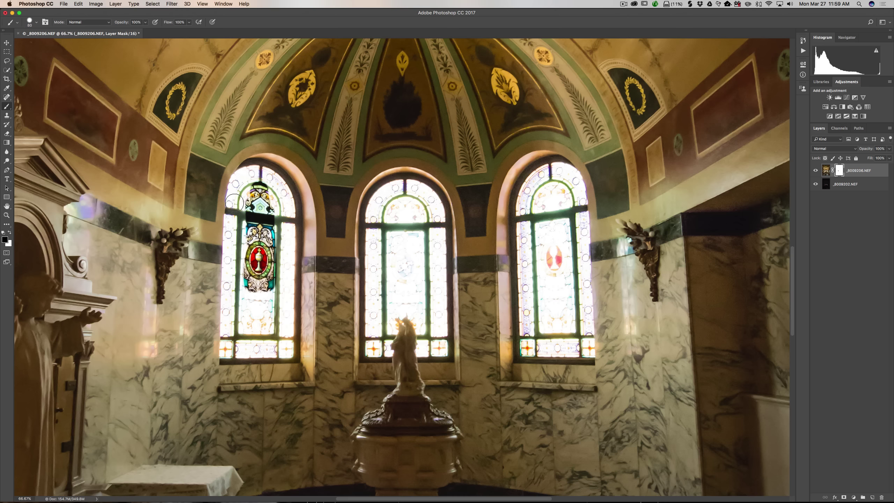
mouse_move(234, 204)
left_mouse_down()
mouse_move(247, 172)
mouse_move(272, 172)
mouse_move(288, 196)
mouse_move(292, 231)
left_mouse_up()
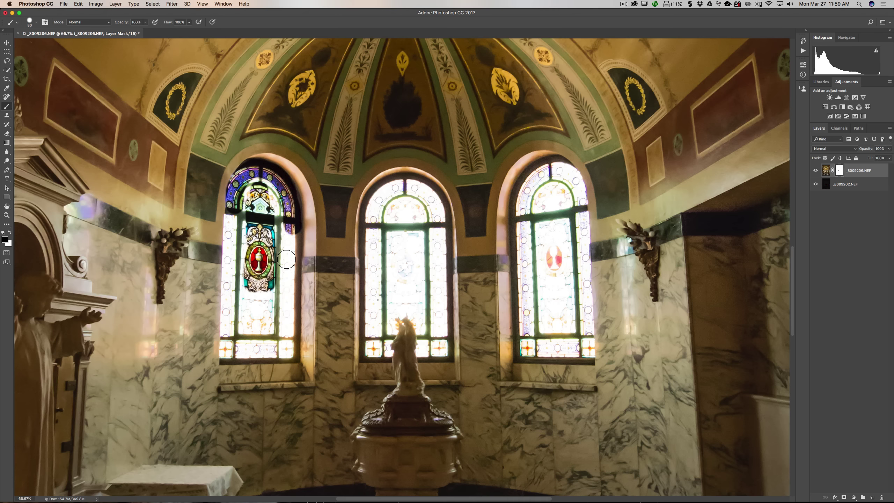
key("bracketleft")
key("bracketleft")
key("bracketleft")
key("bracketleft")
key("bracketleft")
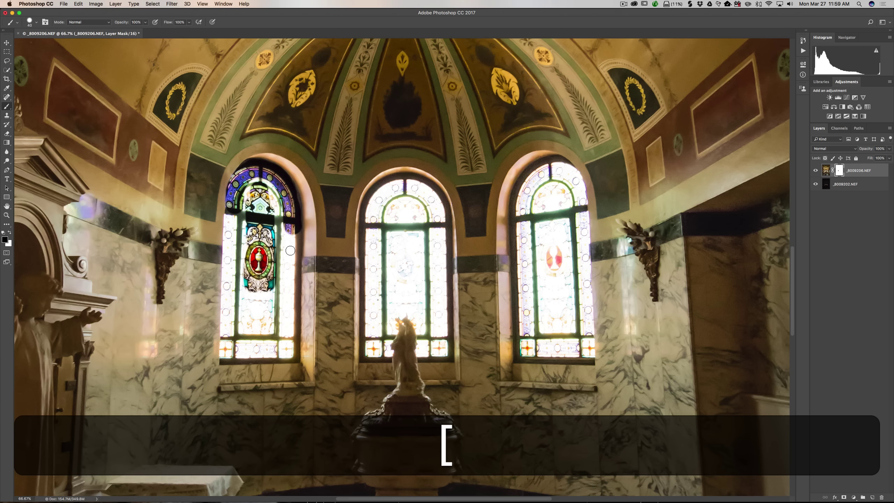
left_click(299, 232)
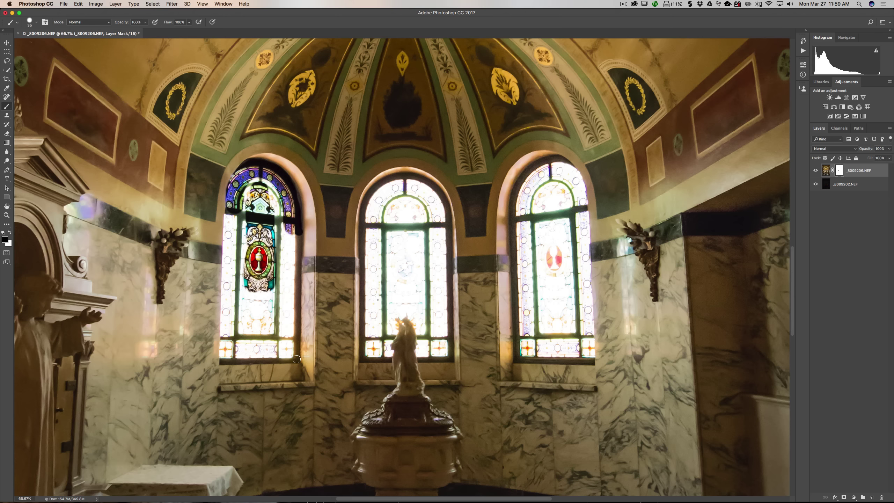
- Paint straight black strokes along the left window's right, bottom and left edges
key("shift")
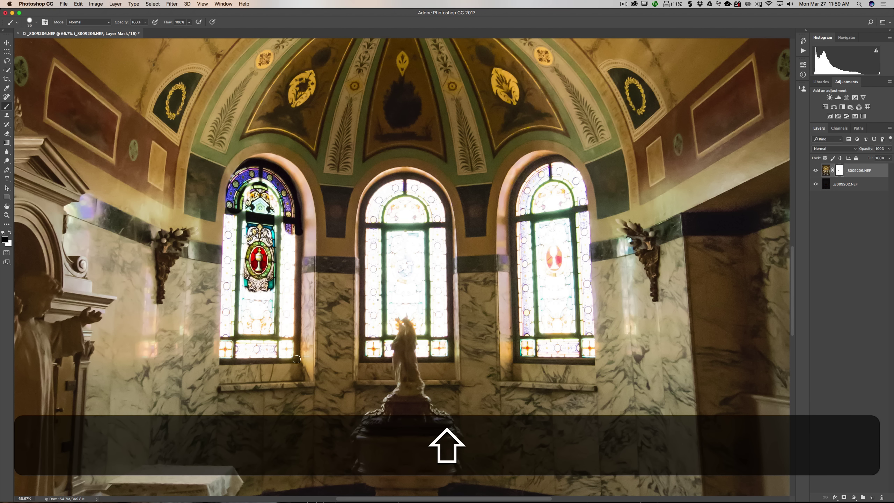
left_click(296, 359, "shift")
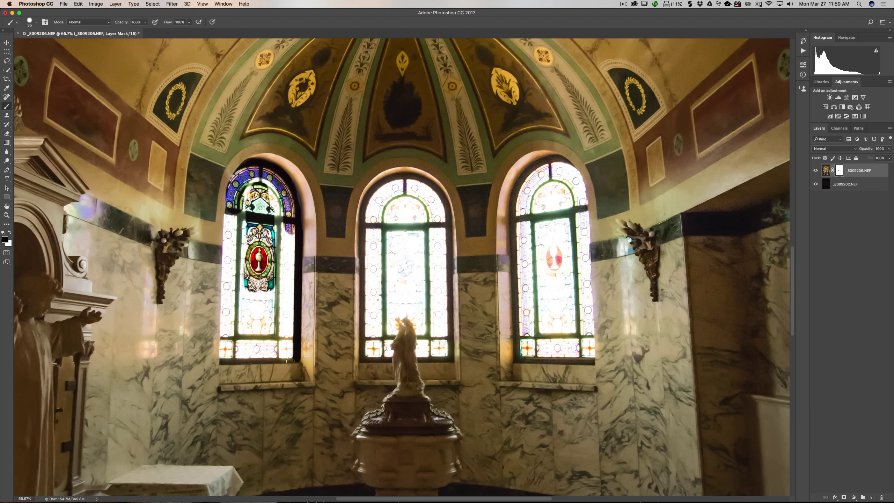
key("shift")
left_click(222, 362, "shift")
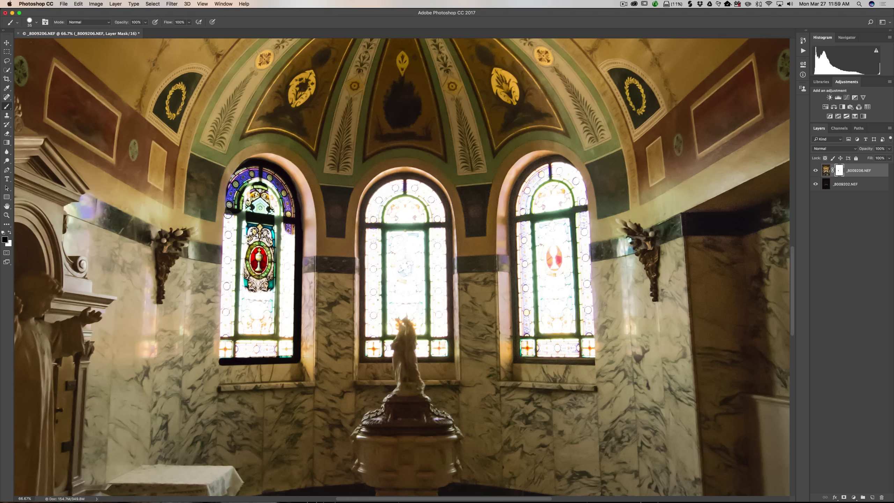
left_click(228, 214, "shift")
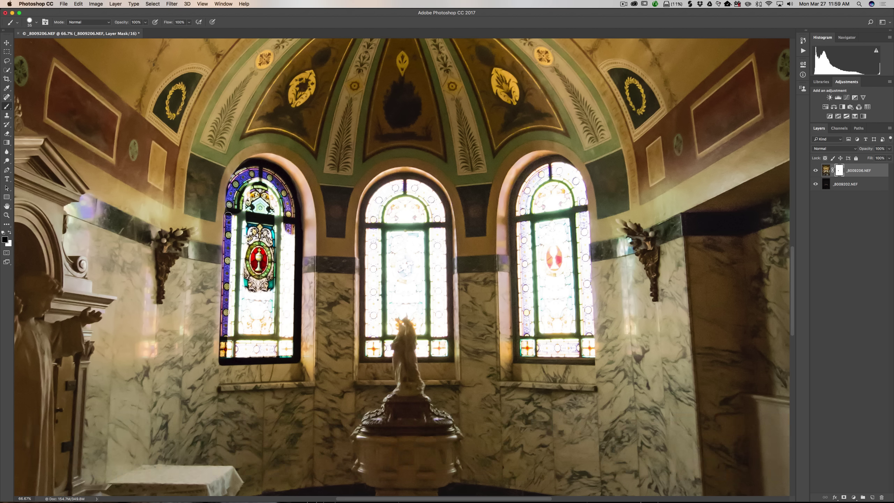
key("shift")
key("shift")
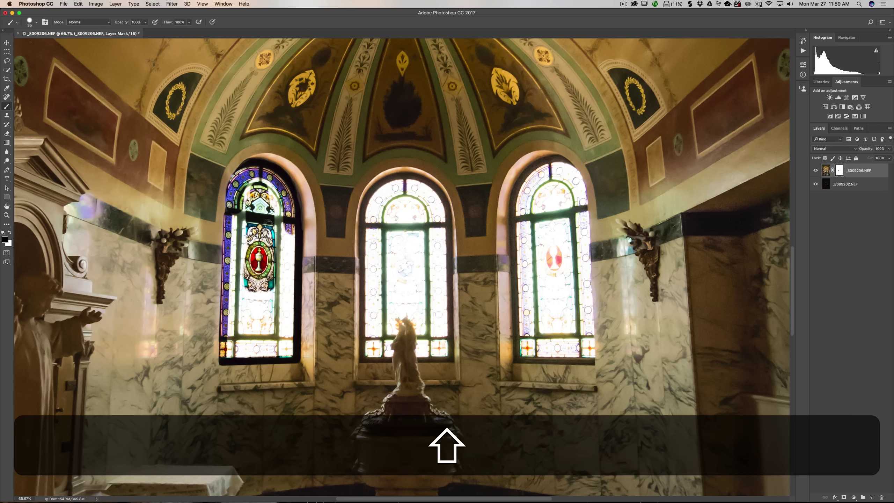
scroll(269, 225, "down", 2)
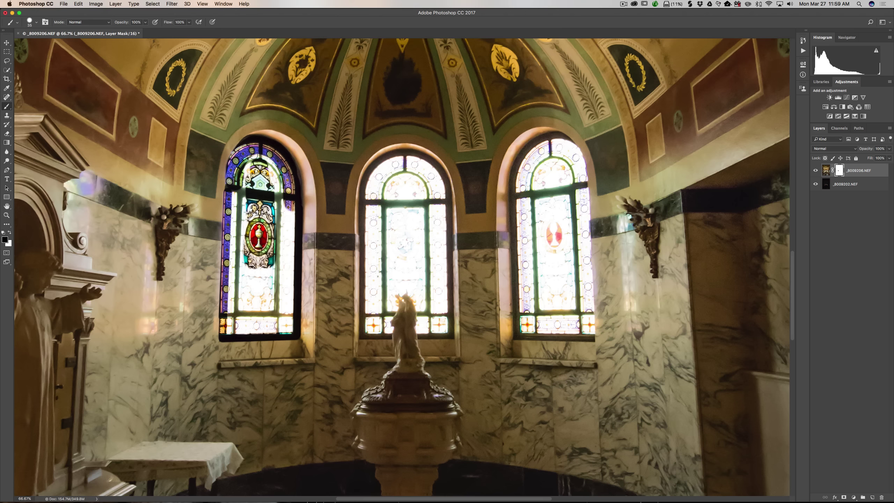
- Reveal the left window's purple border, lower panel and arch with a resized brush
key("bracketright")
key("bracketright")
key("bracketright")
key("bracketright")
key("bracketright")
key("bracketright")
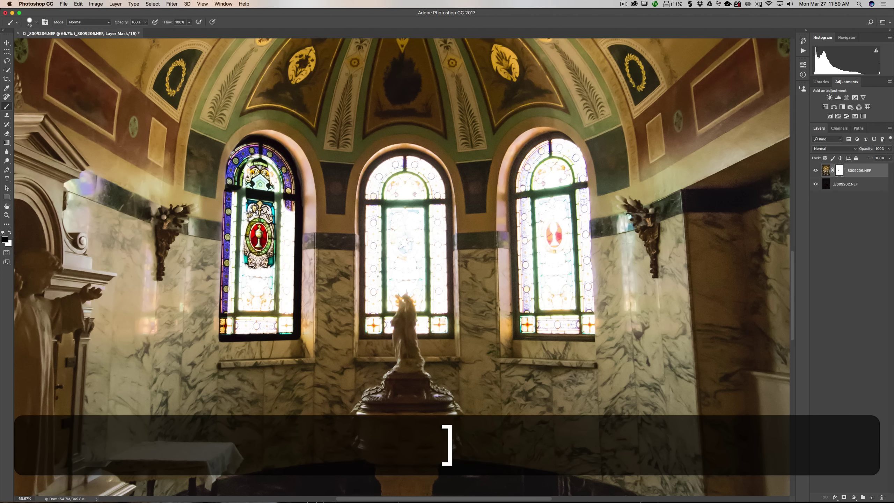
mouse_move(285, 192)
left_mouse_down()
mouse_move(286, 321)
mouse_move(235, 328)
mouse_move(242, 184)
mouse_move(250, 170)
left_mouse_up()
mouse_move(254, 243)
left_mouse_down()
mouse_move(275, 310)
mouse_move(260, 318)
mouse_move(271, 317)
mouse_move(243, 266)
mouse_move(244, 297)
mouse_move(248, 159)
left_mouse_up()
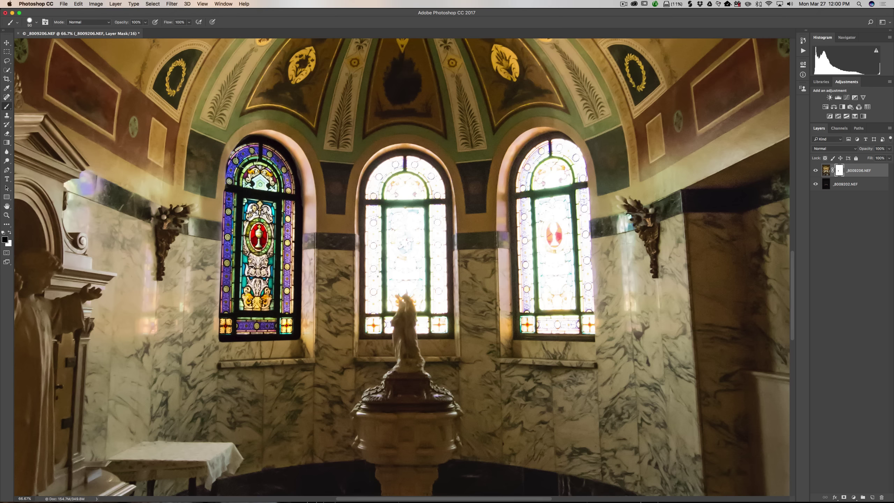
key("bracketleft")
key("bracketleft")
key("bracketleft")
key("bracketleft")
key("bracketleft")
key("bracketleft")
left_click_drag(232, 164, 234, 176)
key("bracketright")
key("bracketright")
key("bracketright")
key("bracketright")
key("bracketright")
key("bracketright")
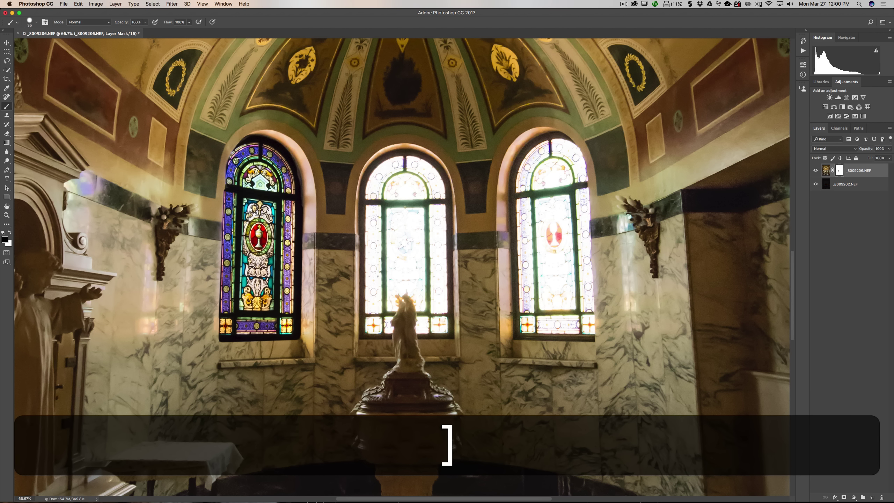
key("bracketright")
left_click_drag(245, 161, 181, 193)
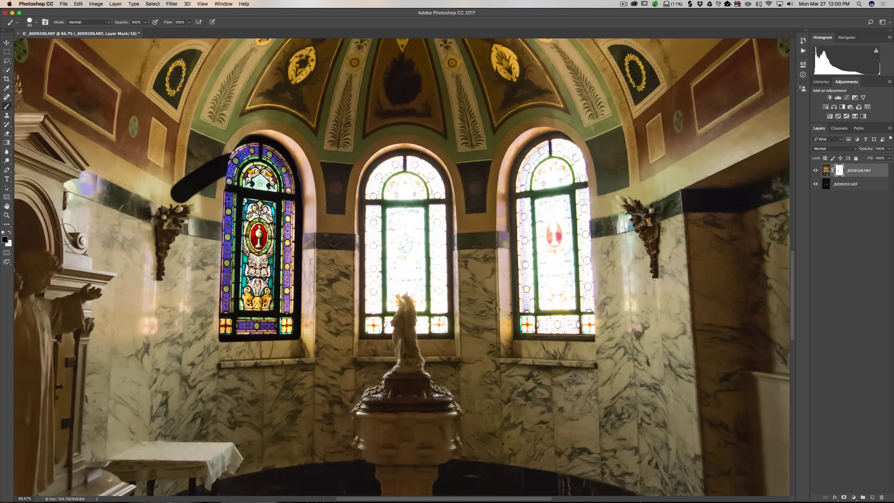
- Paint out the stray dark stroke in white, then shrink the brush and return to black
key("x")
mouse_move(193, 192)
left_mouse_down()
mouse_move(180, 192)
mouse_move(183, 180)
mouse_move(203, 176)
mouse_move(221, 153)
mouse_move(211, 190)
mouse_move(204, 183)
mouse_move(222, 150)
left_mouse_up()
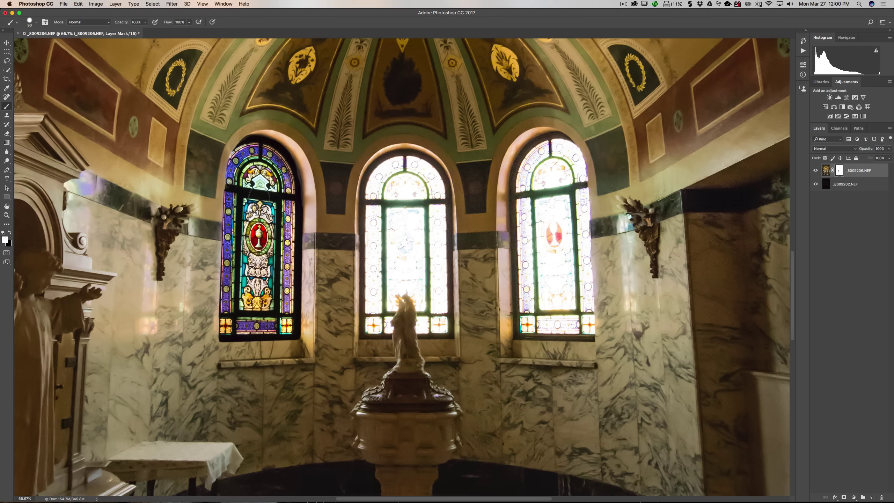
key("bracketleft")
key("bracketleft")
key("bracketleft")
key("bracketleft")
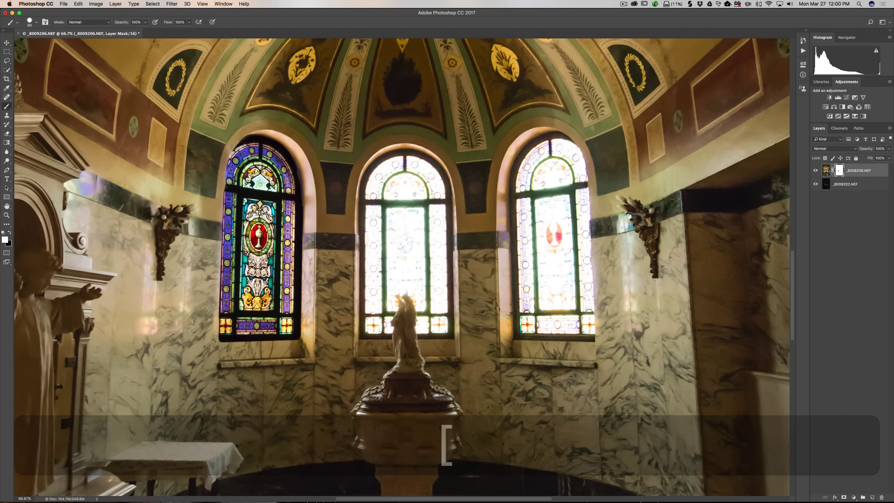
key("bracketleft")
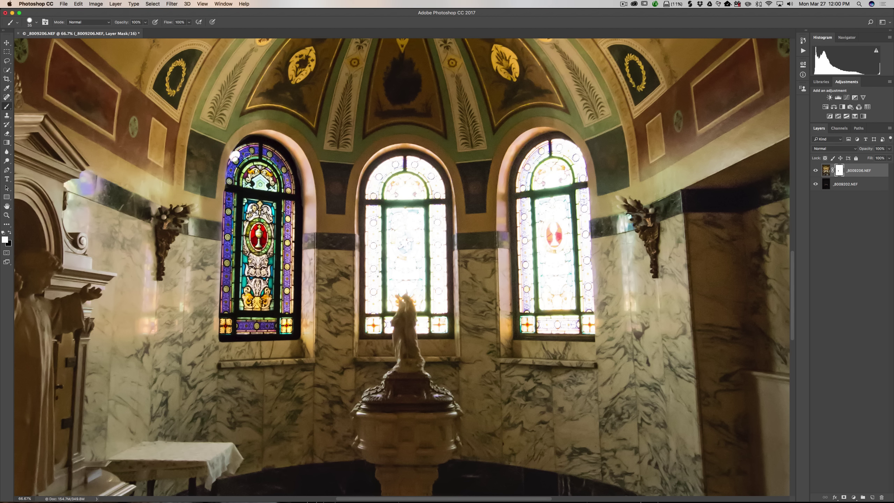
key("x")
- Paint black on the mask around the middle window's arch, then in straight lines down both sides and along the sill
mouse_move(397, 153)
left_mouse_down()
mouse_move(367, 174)
mouse_move(362, 206)
left_mouse_up()
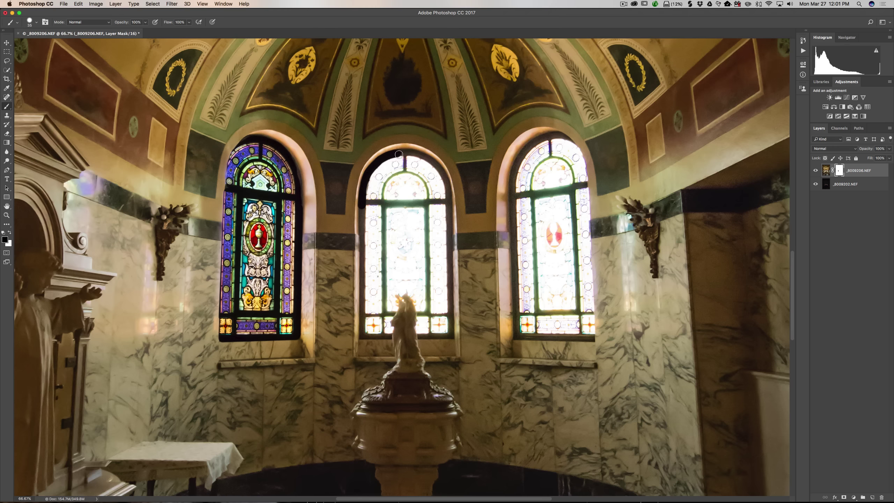
mouse_move(399, 152)
left_mouse_down()
mouse_move(434, 164)
mouse_move(448, 203)
left_mouse_up()
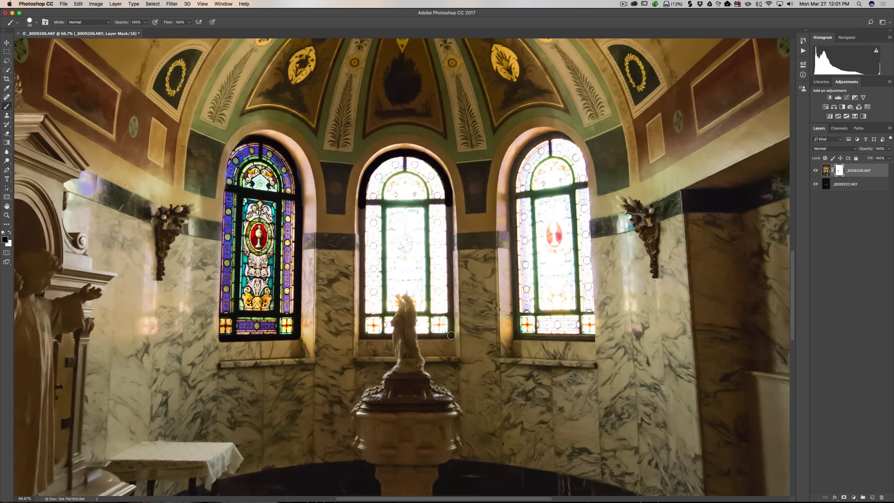
left_click(451, 335, "shift")
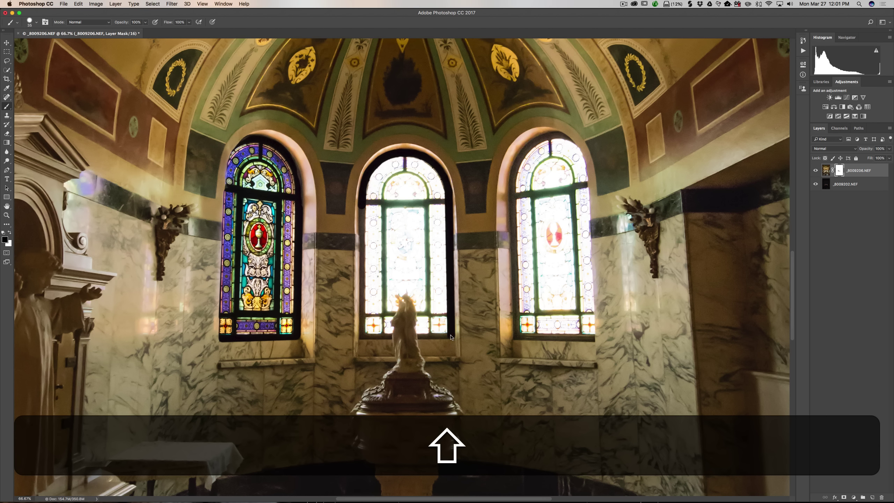
left_click(421, 336, "shift")
left_click(362, 206)
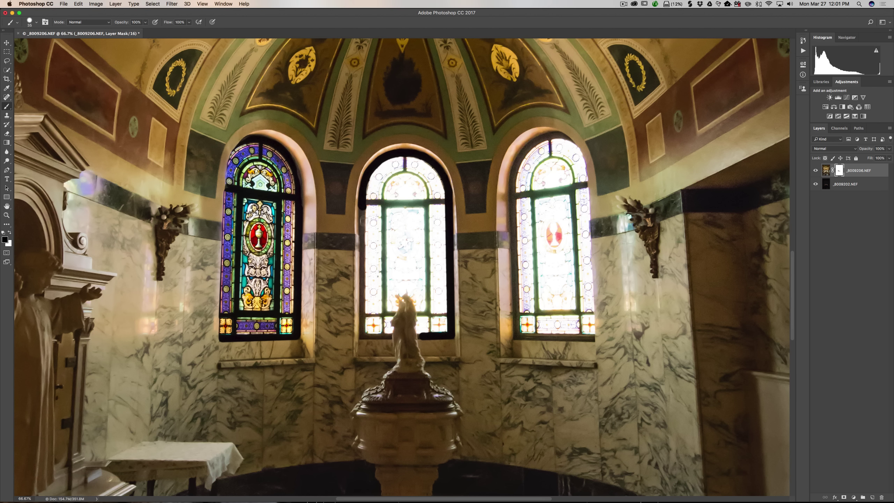
left_click(362, 337, "shift")
left_click_drag(362, 337, 389, 337)
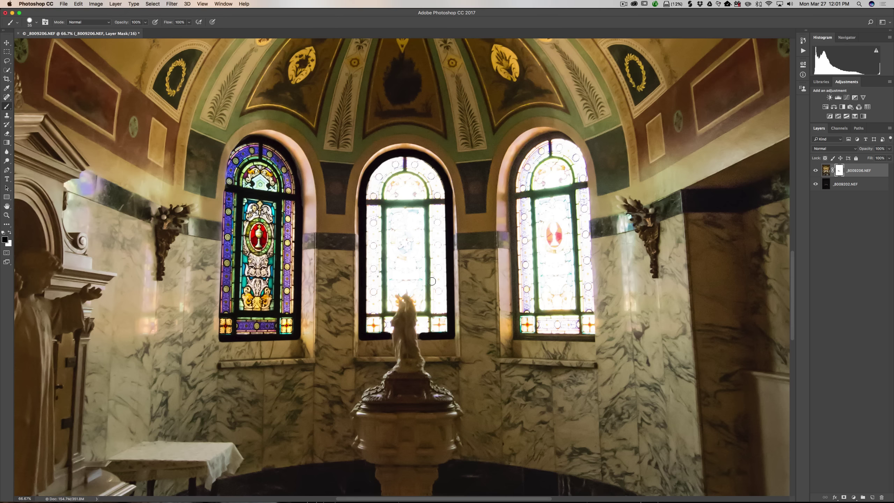
- Shrink the brush to a fine tip of about 8 px and trace the statue's head on the mask
key("bracketright")
key("bracketleft")
key("bracketleft")
key("semicolon")
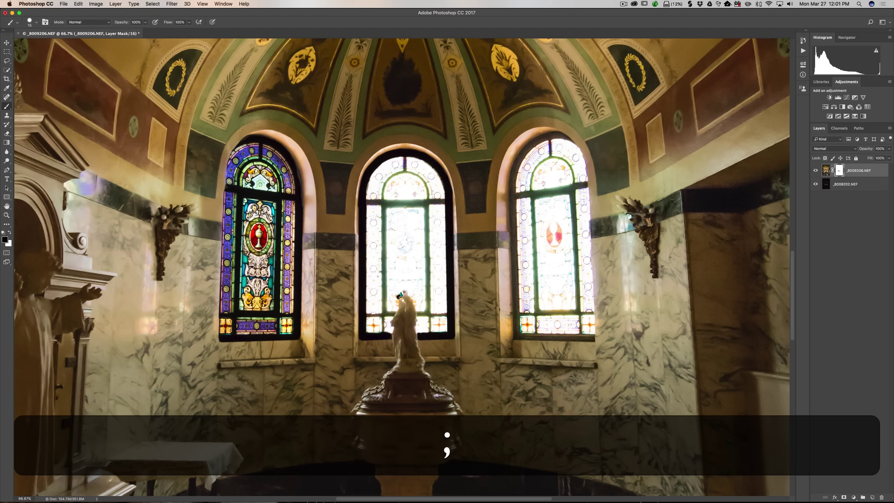
key("bracketleft")
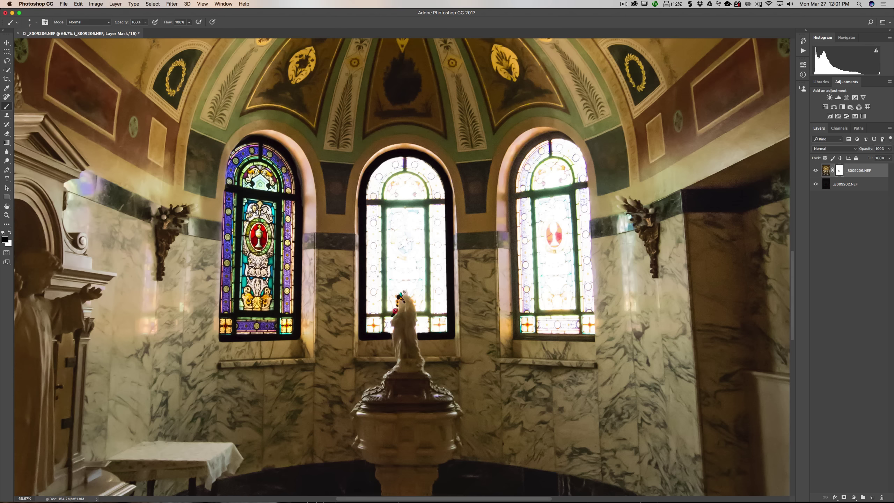
left_click_drag(396, 311, 407, 292)
- Swap the paint colour and trace the statue's left edge, revealing coloured glass beside it
key("x")
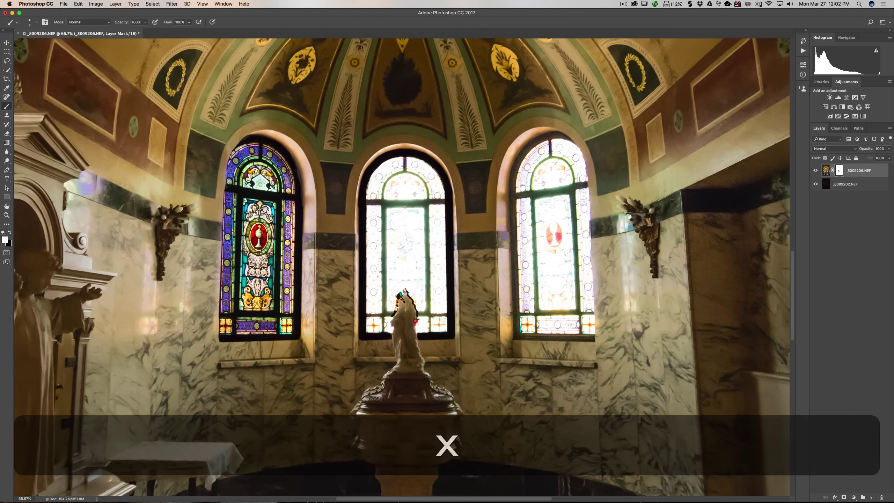
key("x")
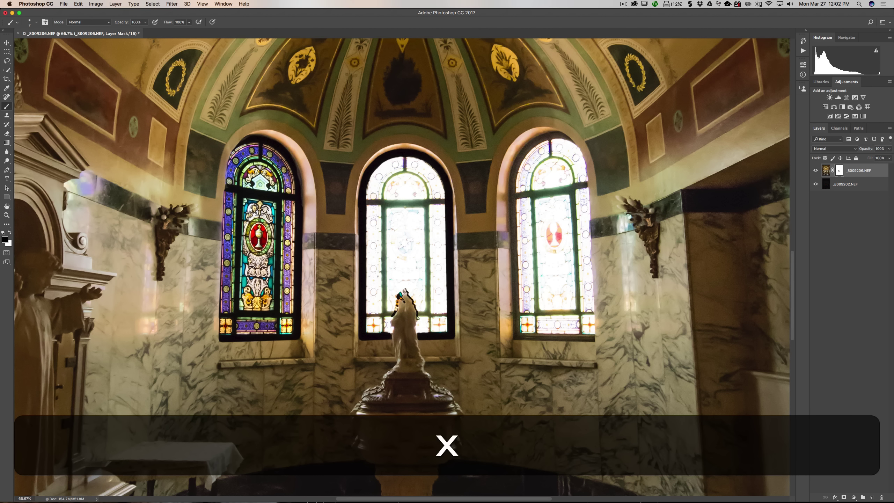
key("x")
key("x")
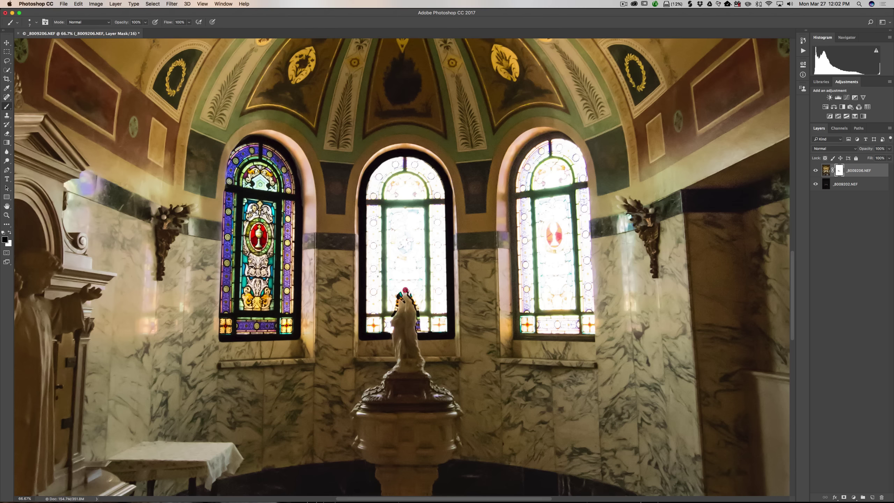
left_click_drag(405, 290, 394, 318)
key("bracketright")
key("bracketright")
key("bracketright")
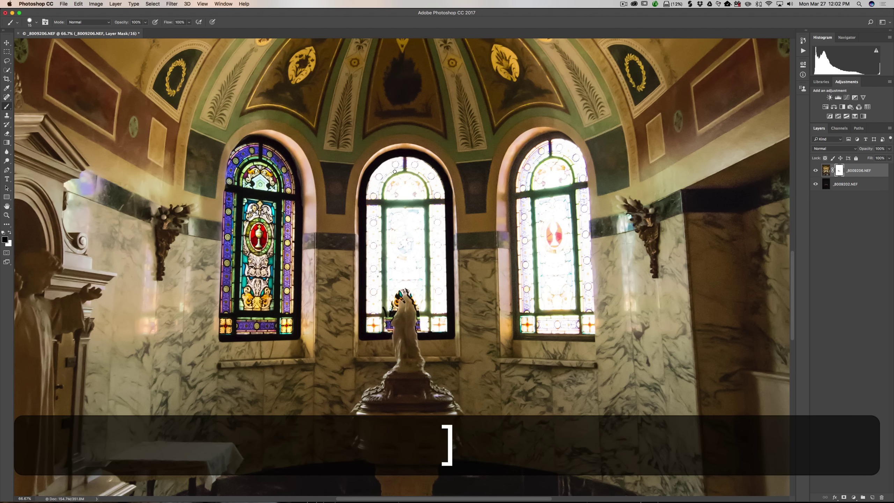
key("bracketright")
key("bracketright")
key("bracketright")
key("bracketright")
key("bracketright")
- Paint black over the middle window's glass, white glow and medallion to reveal their saturated colours
mouse_move(397, 164)
left_mouse_down()
mouse_move(375, 218)
mouse_move(403, 166)
mouse_move(434, 188)
mouse_move(441, 306)
mouse_move(440, 325)
mouse_move(427, 327)
mouse_move(427, 201)
mouse_move(416, 184)
mouse_move(403, 188)
mouse_move(374, 235)
mouse_move(373, 221)
mouse_move(372, 328)
mouse_move(382, 242)
mouse_move(409, 202)
mouse_move(416, 267)
mouse_move(415, 233)
mouse_move(400, 246)
mouse_move(412, 196)
mouse_move(392, 253)
mouse_move(394, 271)
mouse_move(421, 284)
left_mouse_up()
key("bracketleft")
key("bracketleft")
key("bracketleft")
key("bracketleft")
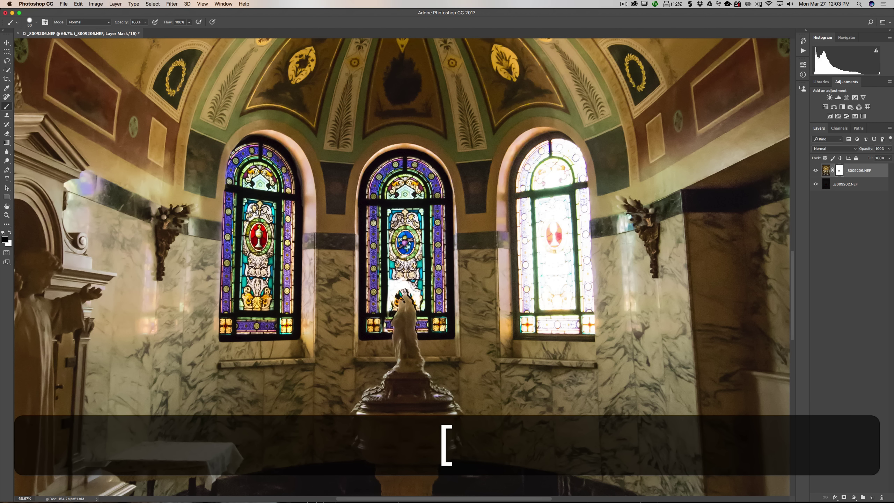
mouse_move(421, 303)
left_mouse_down()
mouse_move(388, 272)
mouse_move(387, 291)
mouse_move(396, 289)
mouse_move(384, 331)
mouse_move(373, 333)
mouse_move(380, 322)
left_mouse_up()
mouse_move(383, 271)
left_mouse_down()
mouse_move(404, 261)
mouse_move(404, 223)
mouse_move(421, 214)
mouse_move(403, 191)
mouse_move(412, 183)
mouse_move(427, 209)
left_mouse_up()
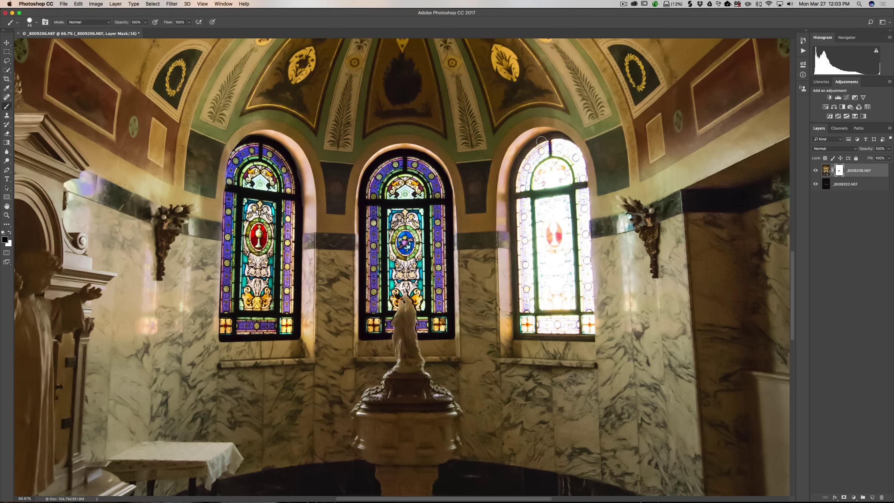
- Mask the right window's arch, then paint straight strokes down its left edge and along its sill
mouse_move(541, 141)
left_mouse_down()
mouse_move(523, 157)
mouse_move(510, 196)
left_mouse_up()
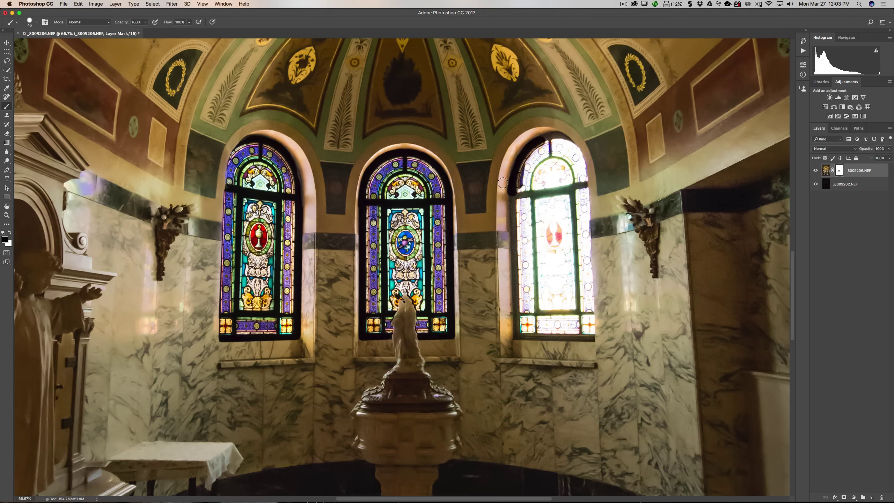
key("x")
key("x")
left_click(519, 335, "shift")
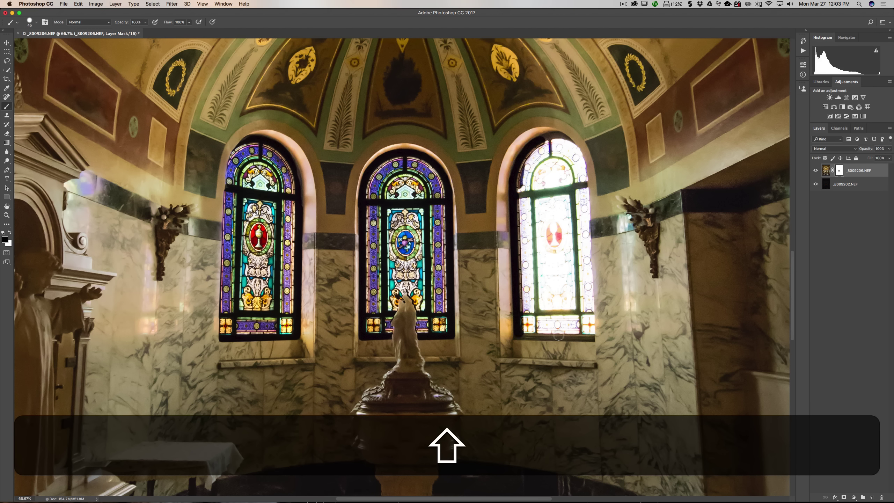
left_click(591, 336, "shift")
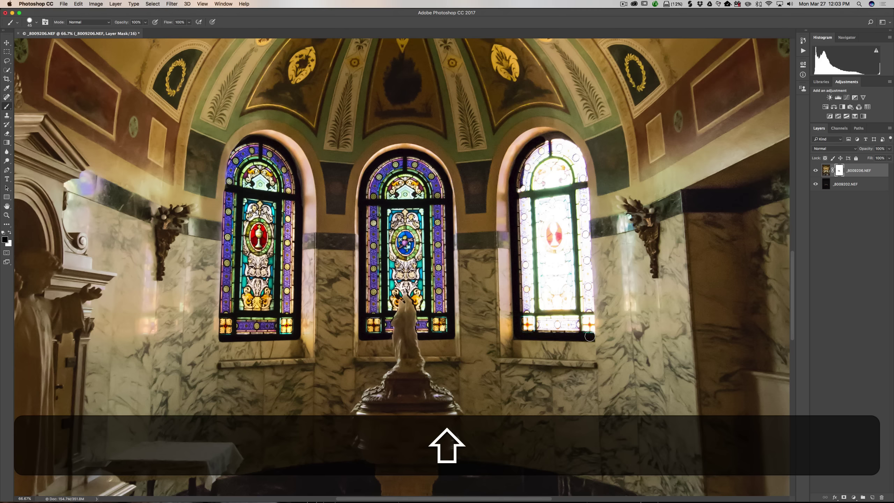
- Paint up the right window's right edge and darken its glass below the arch
left_click(582, 185, "shift")
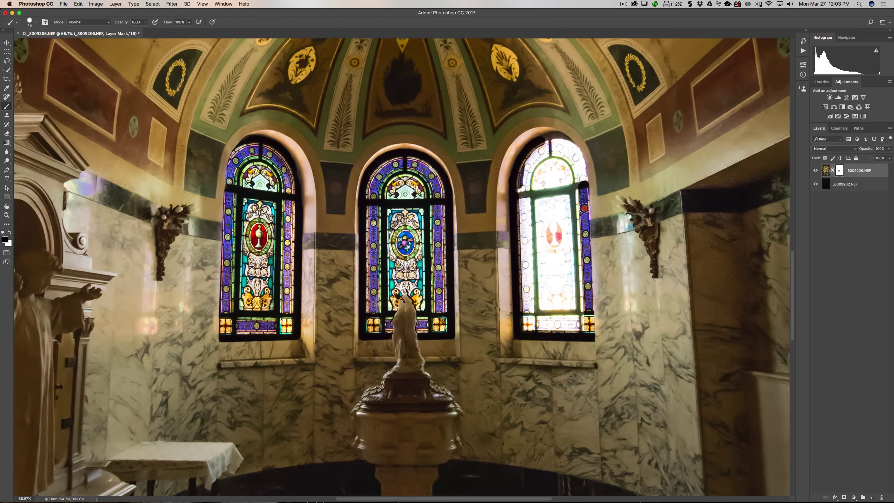
left_click(584, 220)
left_click_drag(585, 220, 573, 151)
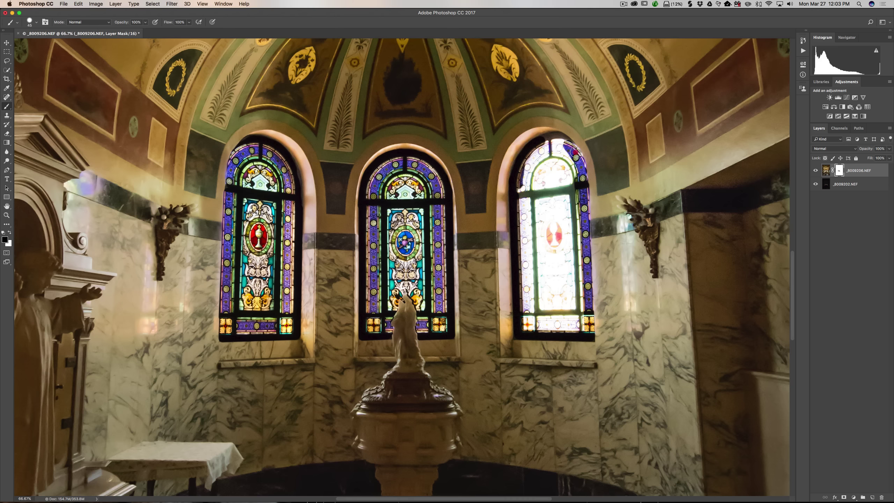
mouse_move(577, 156)
left_mouse_down()
mouse_move(565, 141)
mouse_move(539, 142)
mouse_move(533, 162)
mouse_move(559, 148)
mouse_move(569, 173)
mouse_move(548, 182)
mouse_move(549, 164)
mouse_move(519, 191)
mouse_move(533, 249)
mouse_move(526, 316)
mouse_move(552, 324)
mouse_move(573, 326)
mouse_move(581, 313)
mouse_move(575, 201)
mouse_move(553, 170)
mouse_move(542, 187)
mouse_move(564, 193)
mouse_move(527, 212)
mouse_move(567, 223)
mouse_move(558, 303)
mouse_move(542, 278)
mouse_move(543, 232)
mouse_move(559, 189)
mouse_move(571, 190)
mouse_move(556, 278)
mouse_move(539, 297)
left_mouse_up()
key("bracketright")
key("bracketright")
key("bracketright")
key("bracketright")
key("bracketright")
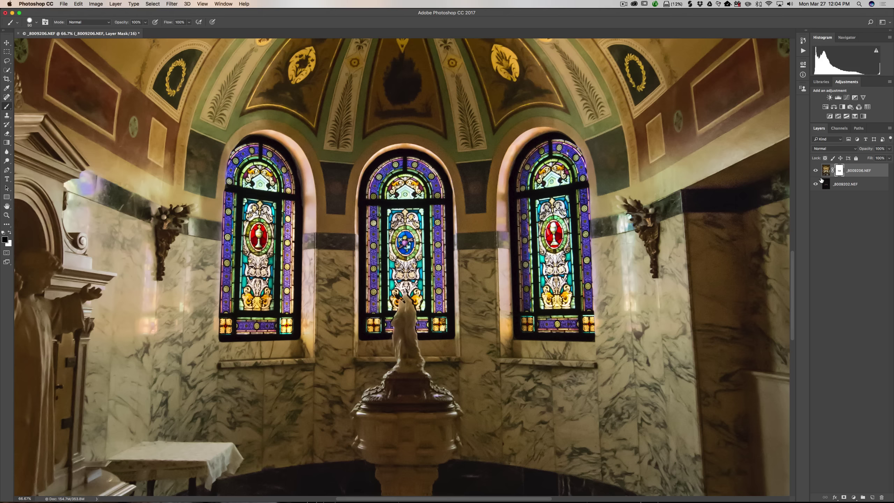
- Fit the whole image on screen and toggle the bright exposure off and on to compare the blend
key("super+minus")
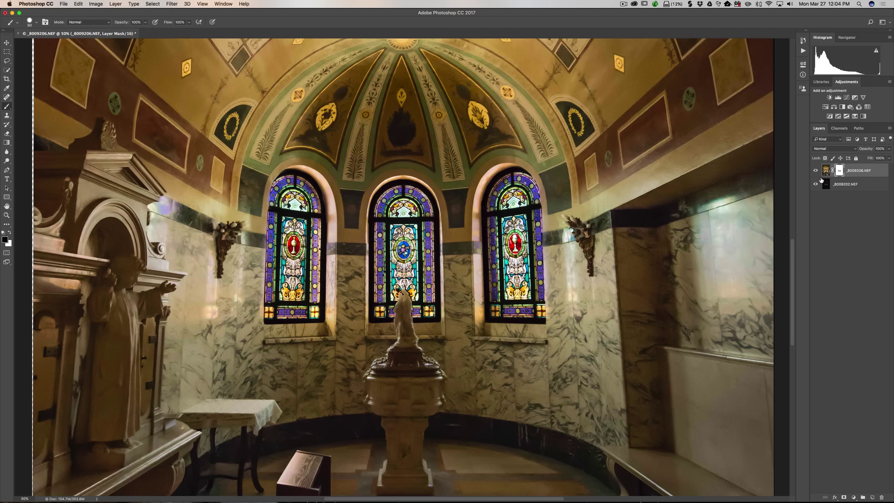
key("super+0")
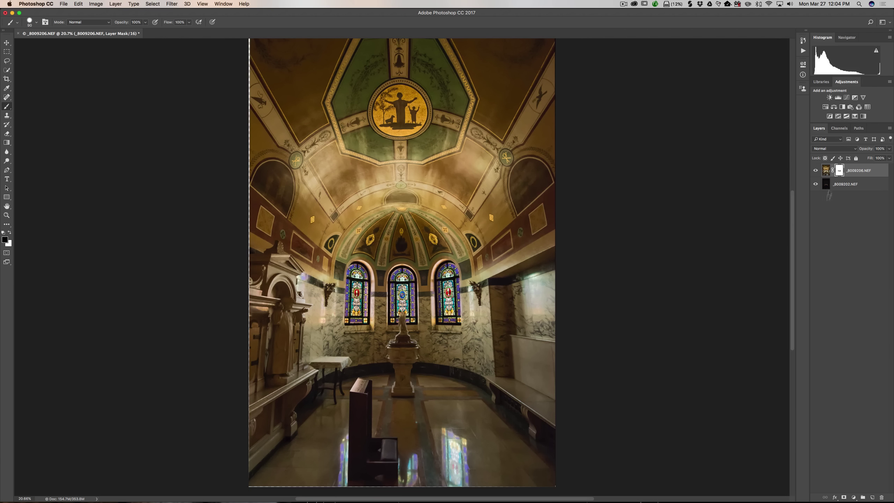
left_click(815, 171)
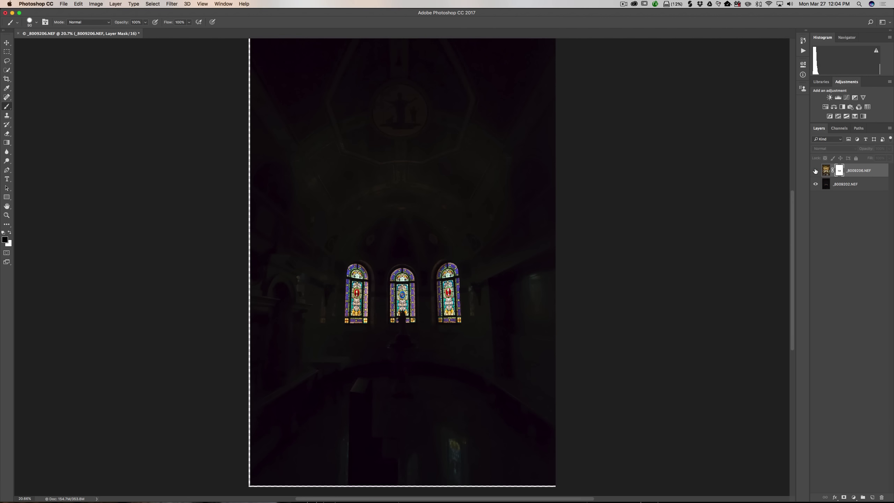
left_click(815, 171)
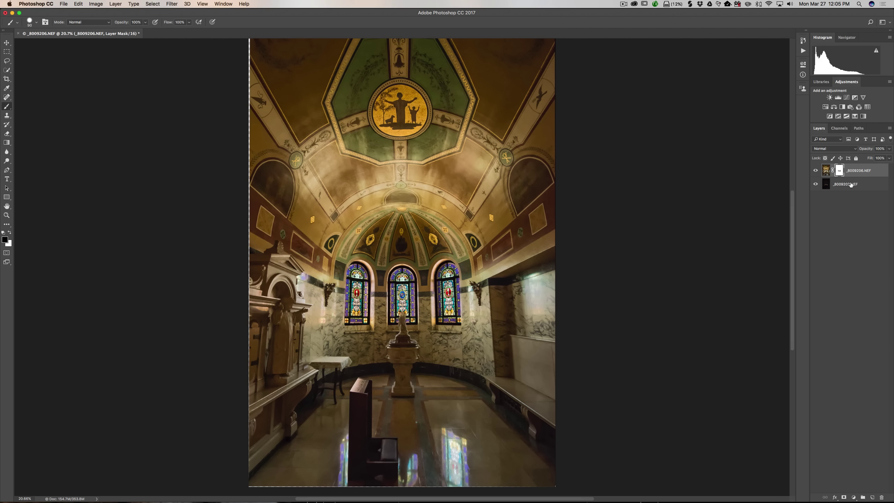
- Select the darker _8009202.NEF layer and toggle the bright _8009206.NEF layer off and back on
left_click(839, 186)
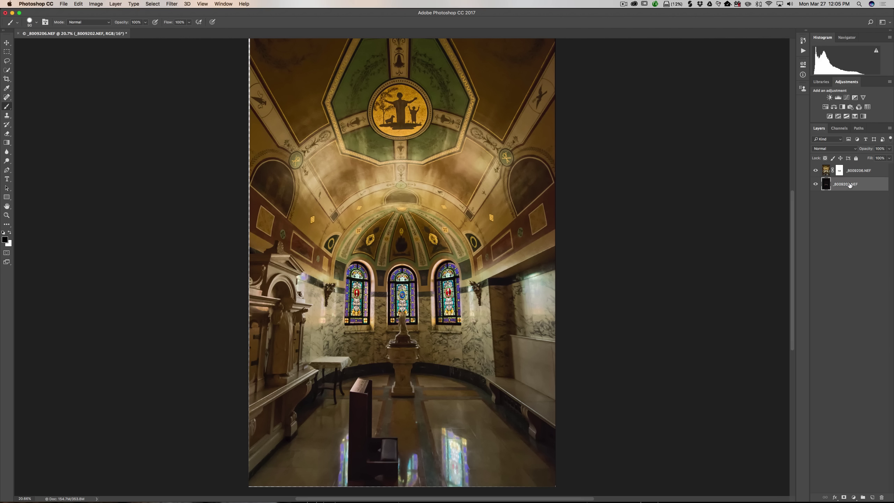
left_click(815, 171)
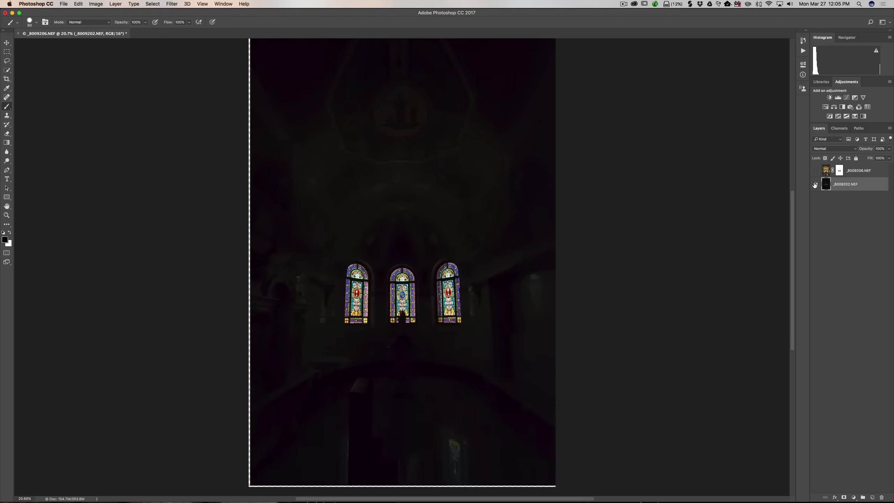
left_click(815, 171)
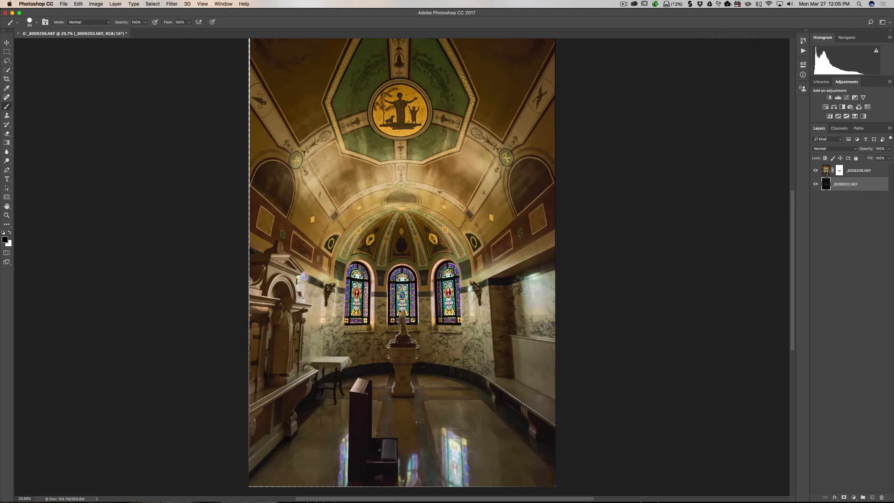
left_click(891, 23)
left_click(860, 51)
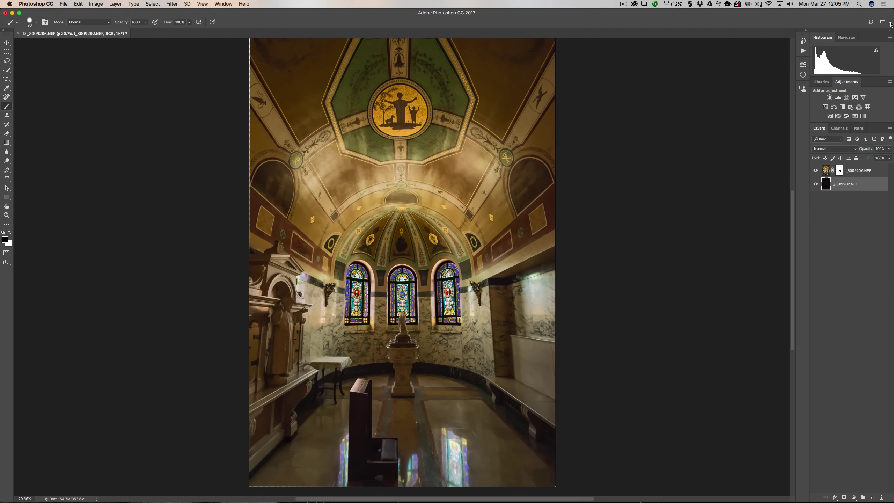
- Add an Exposure adjustment layer above _8009202.NEF and raise its exposure to +1.09
left_click(856, 98)
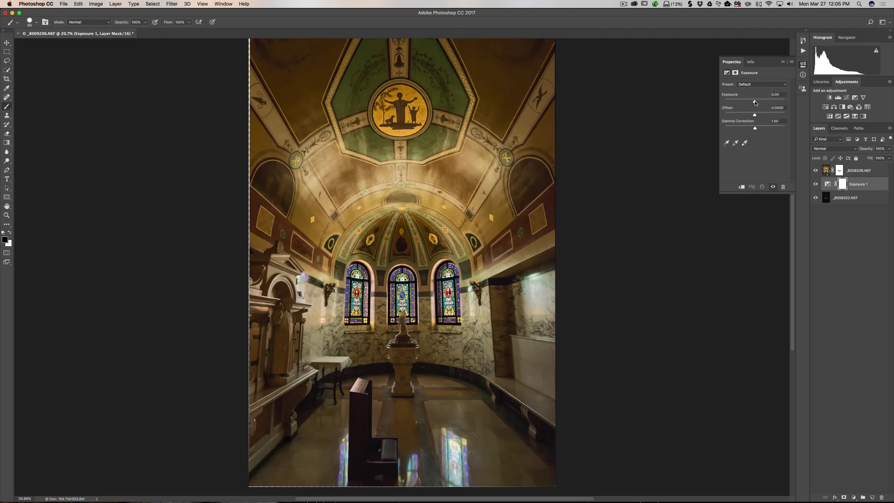
mouse_move(755, 103)
left_mouse_down()
mouse_move(778, 102)
mouse_move(729, 104)
mouse_move(770, 106)
mouse_move(758, 104)
left_mouse_up()
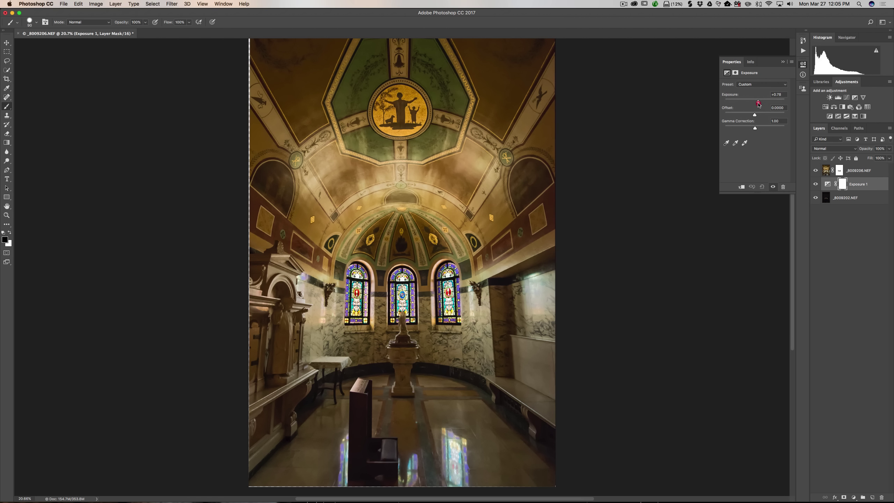
left_click_drag(759, 103, 760, 104)
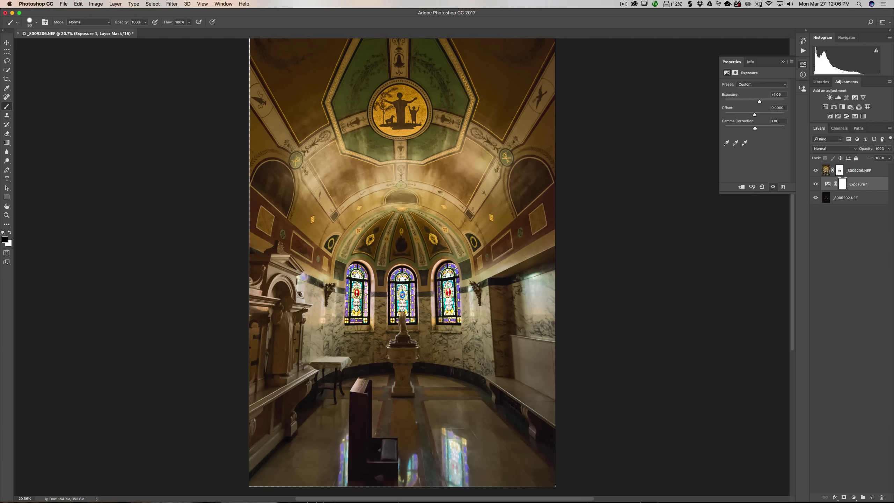
left_click(782, 62)
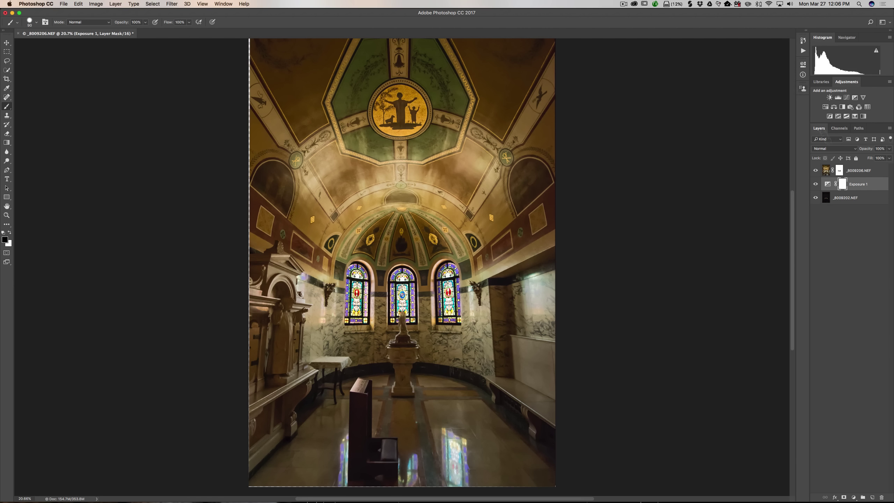
left_click(839, 169)
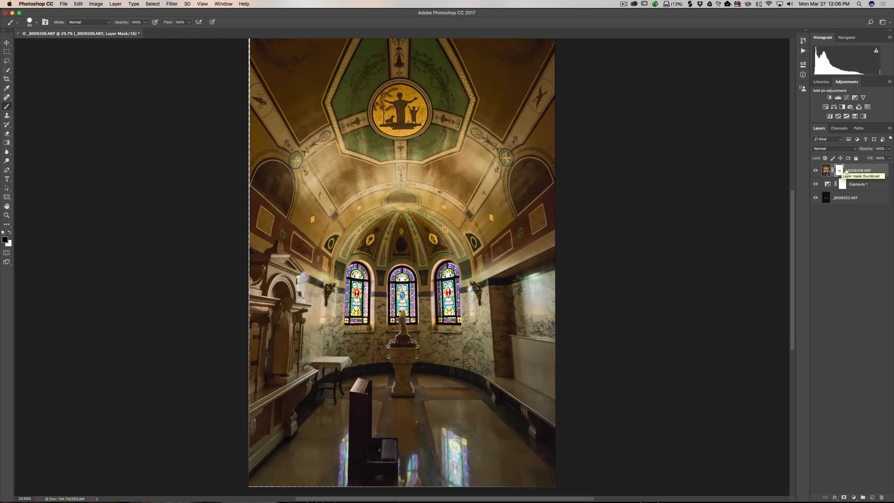
key("alt")
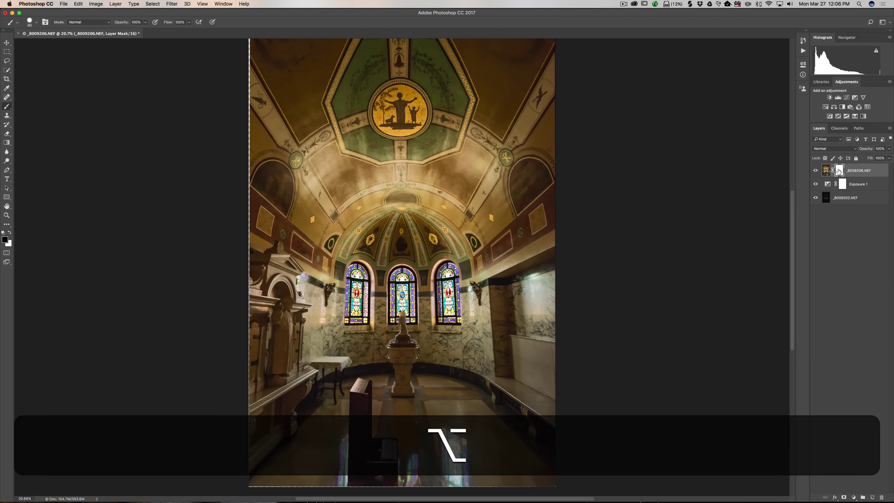
left_click(839, 171, "alt")
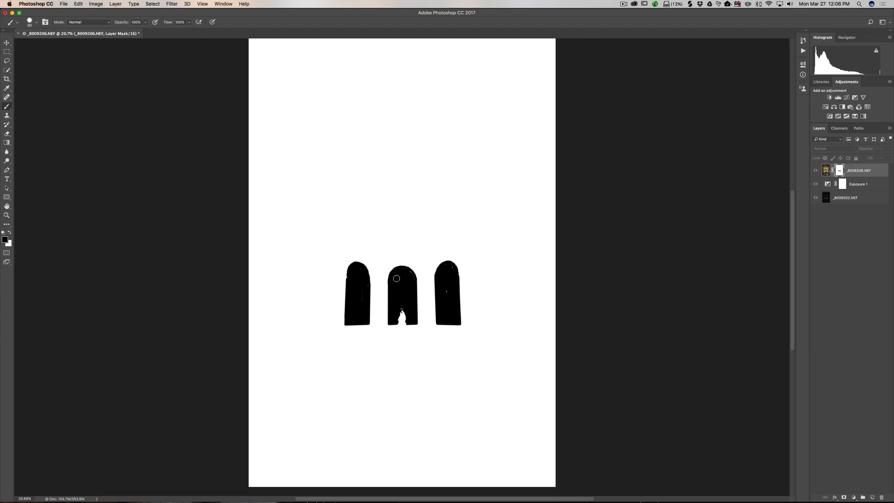
mouse_move(406, 272)
left_mouse_down()
mouse_move(414, 282)
mouse_move(449, 266)
mouse_move(449, 287)
left_mouse_up()
mouse_move(350, 277)
left_mouse_down()
mouse_move(362, 310)
mouse_move(362, 282)
mouse_move(361, 303)
mouse_move(351, 280)
left_mouse_up()
scroll(704, 190, "down", 1)
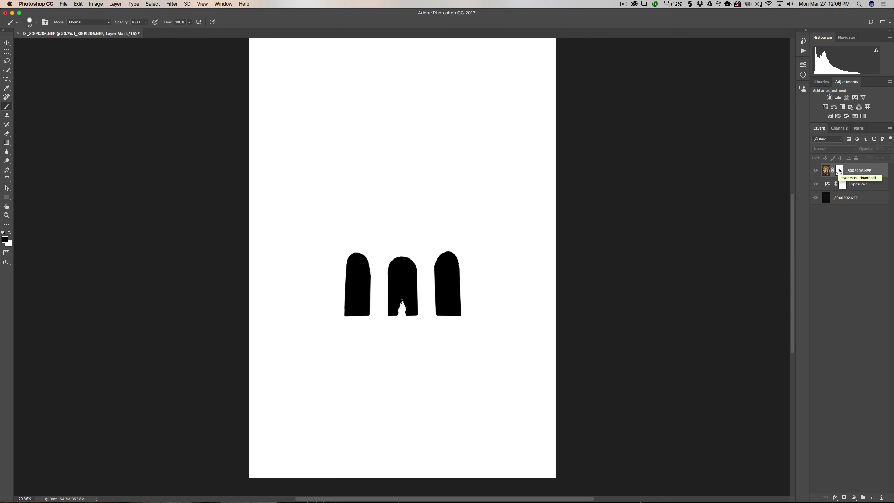
key("alt")
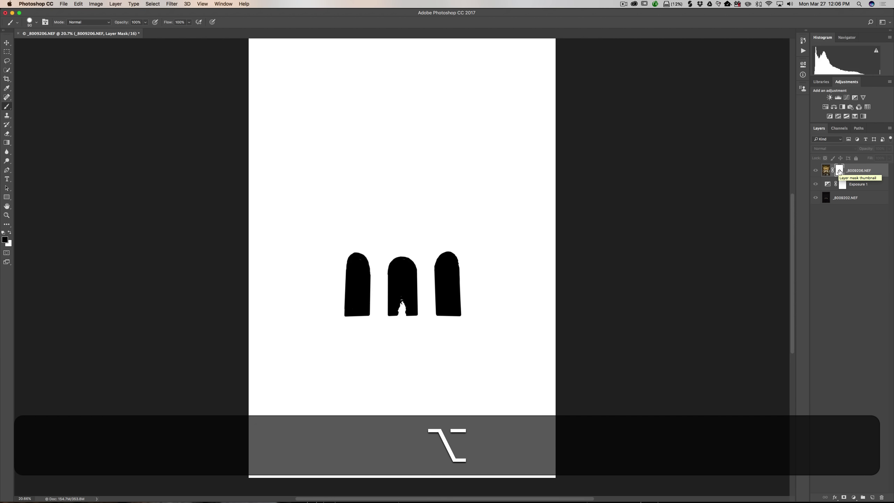
left_click(839, 171, "alt")
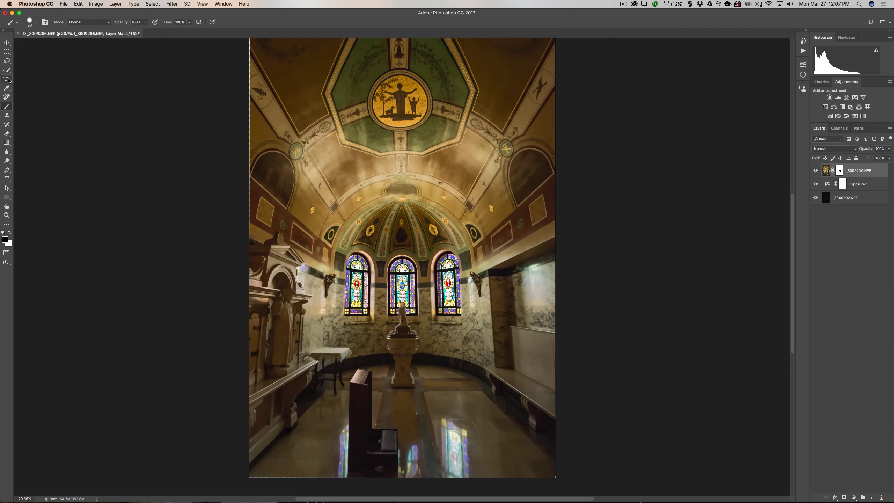
- Crop the image, pulling the bottom-left corner slightly inward, and commit the crop
key("c")
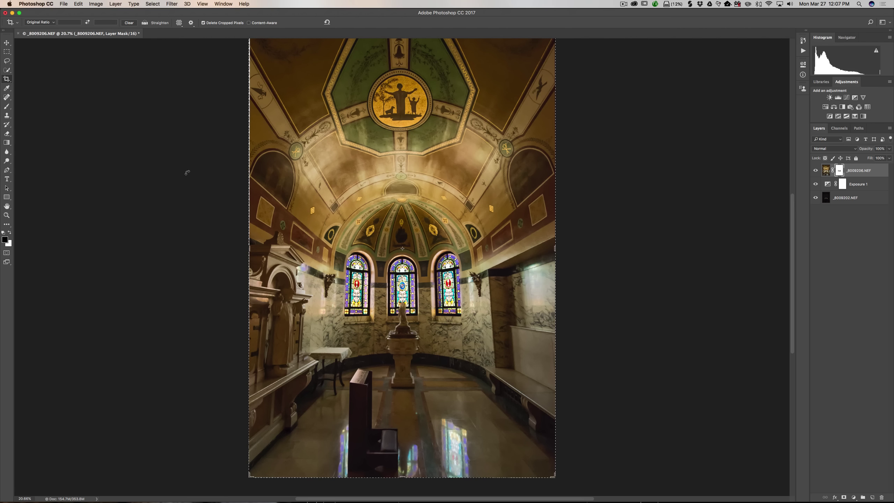
key("super+minus")
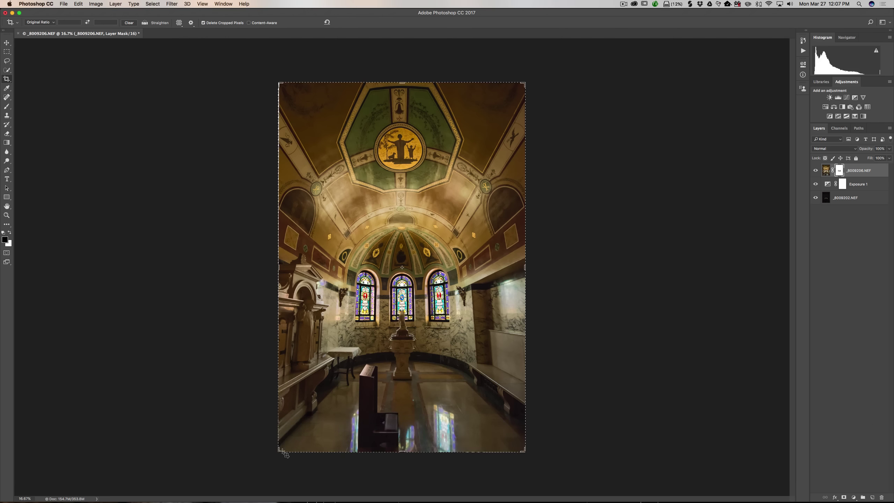
left_click_drag(278, 451, 280, 450)
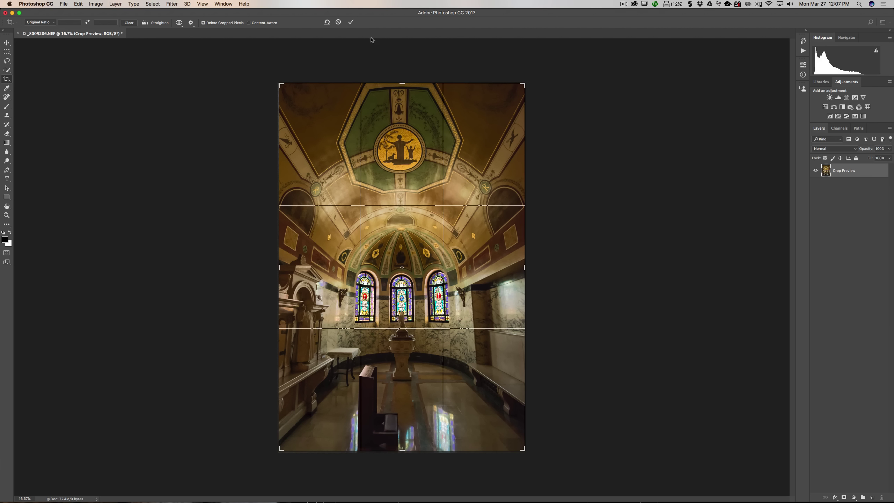
left_click(351, 23)
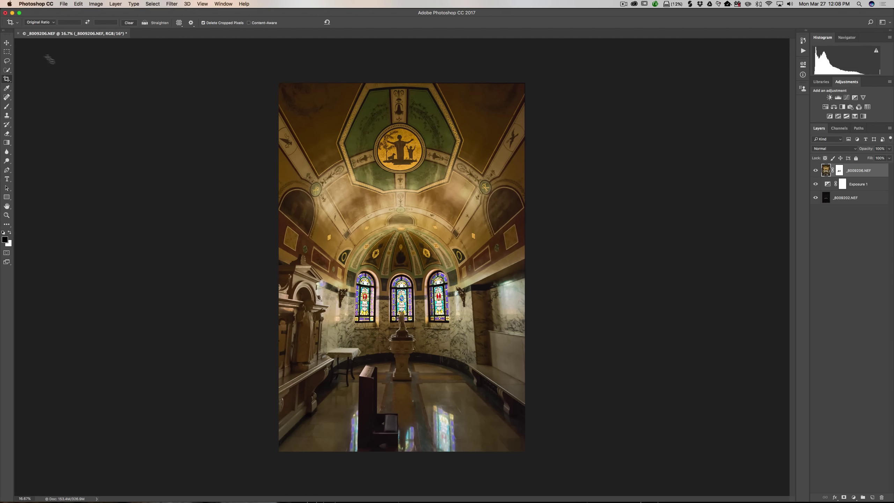
- Quit Photoshop and save changes so _8009202-Edit.tif opens back in Lightroom
left_click(6, 43)
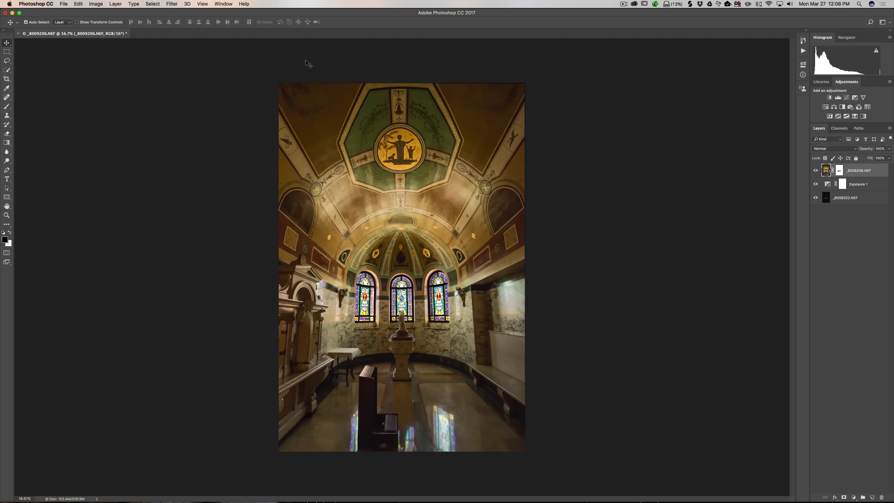
left_click(42, 4)
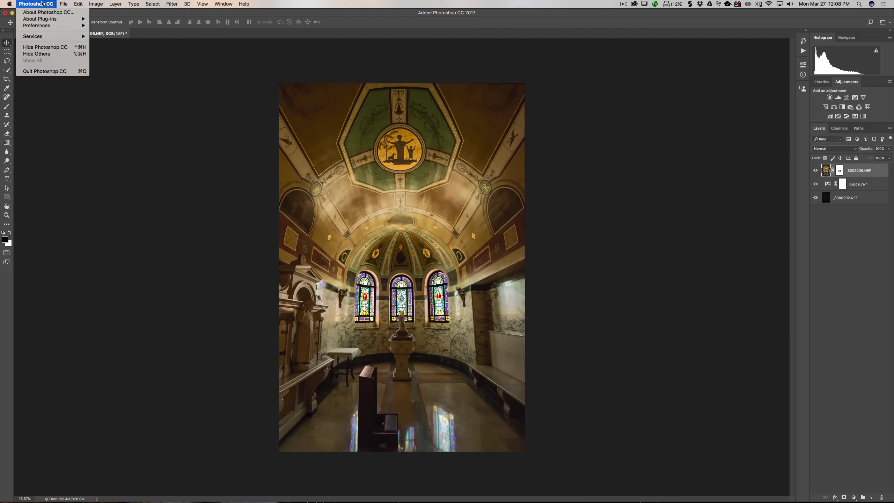
left_click(43, 71)
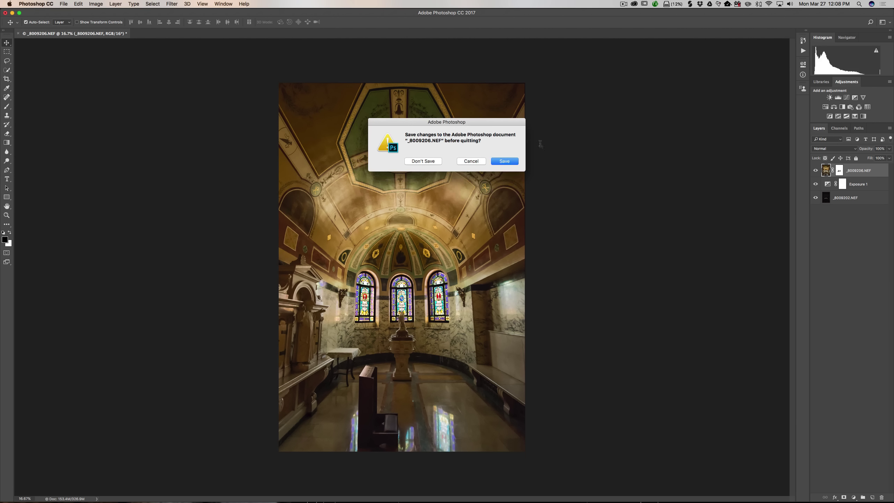
left_click(507, 162)
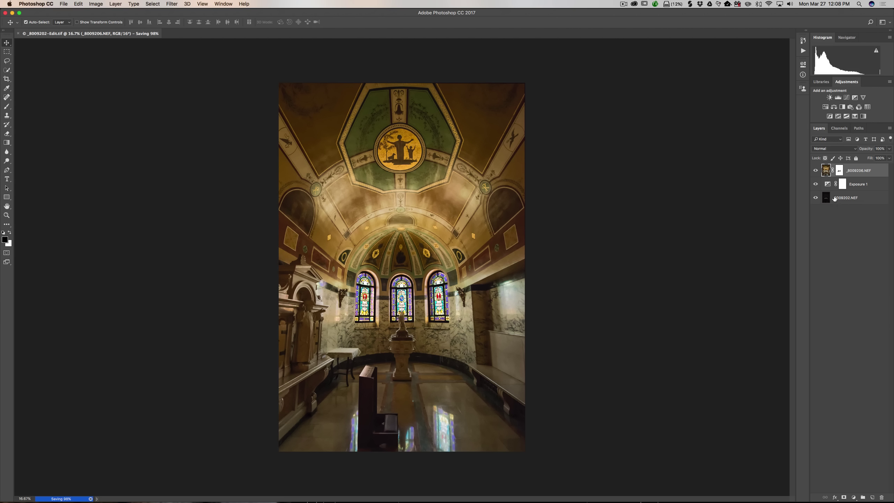
key("super+q")
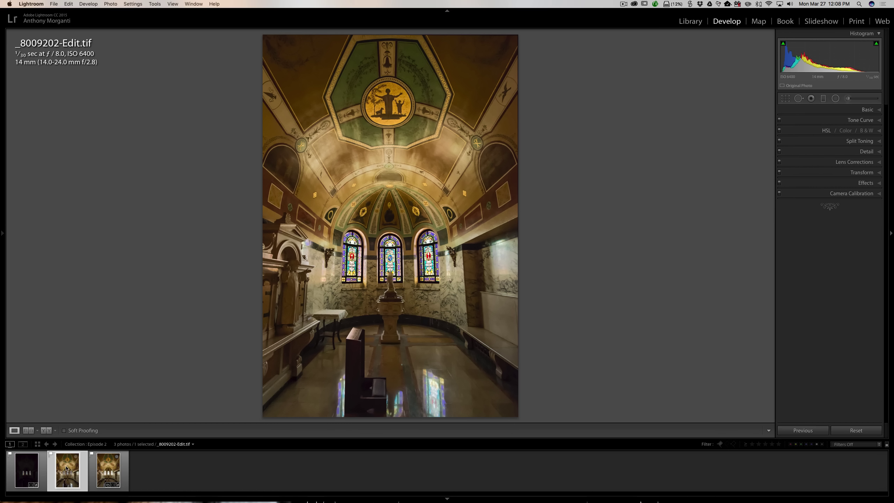
left_click(108, 470)
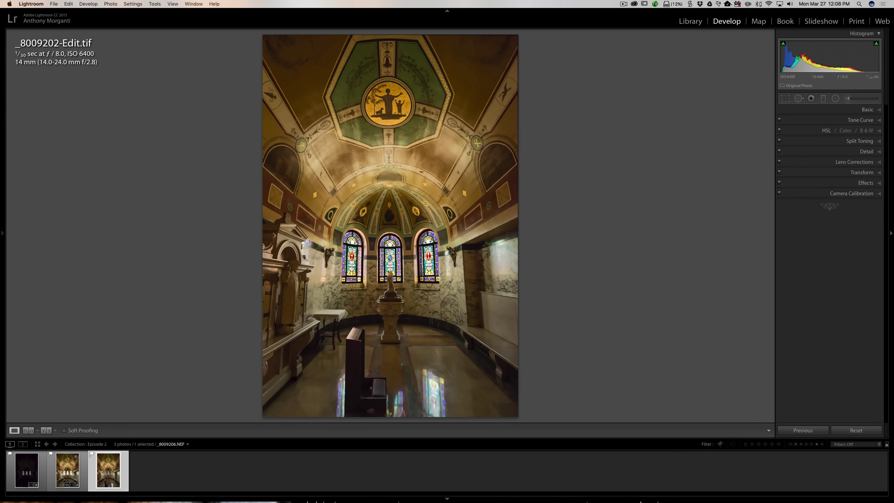
left_click(28, 472)
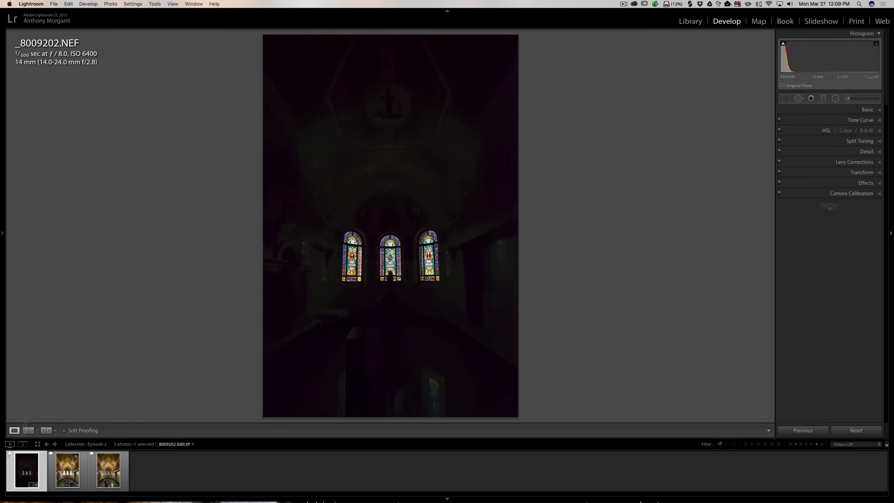
left_click(66, 472)
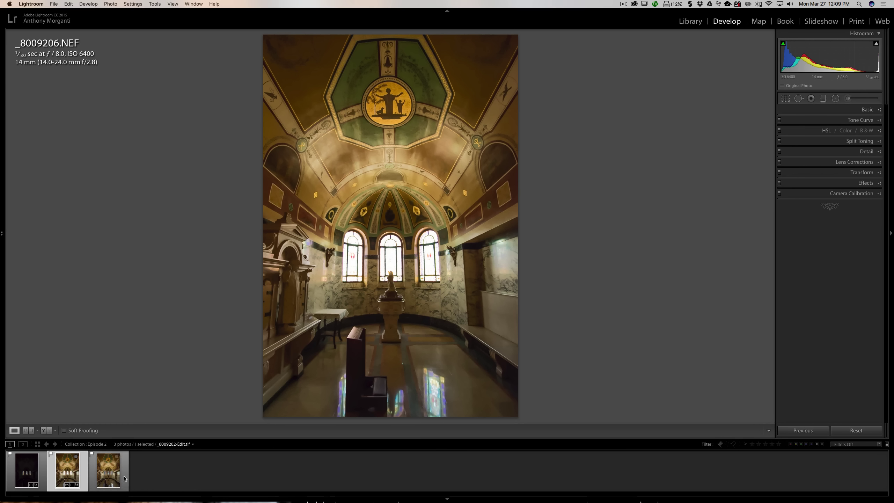
left_click(108, 475)
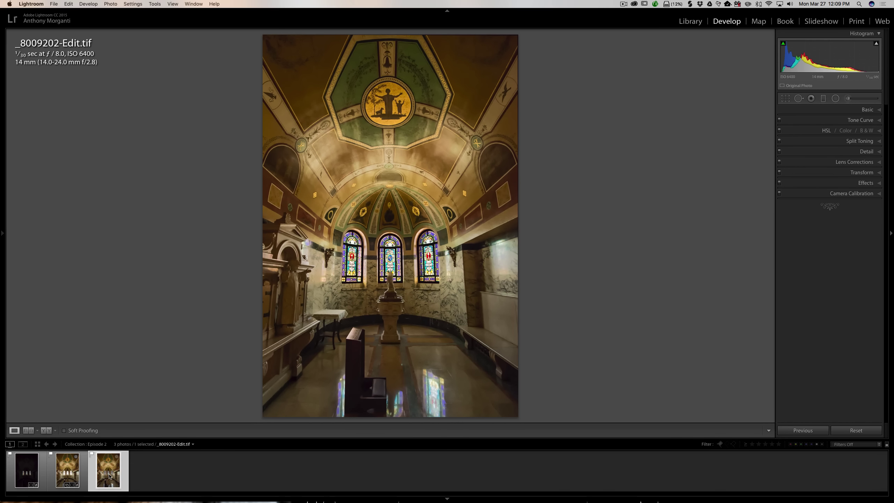